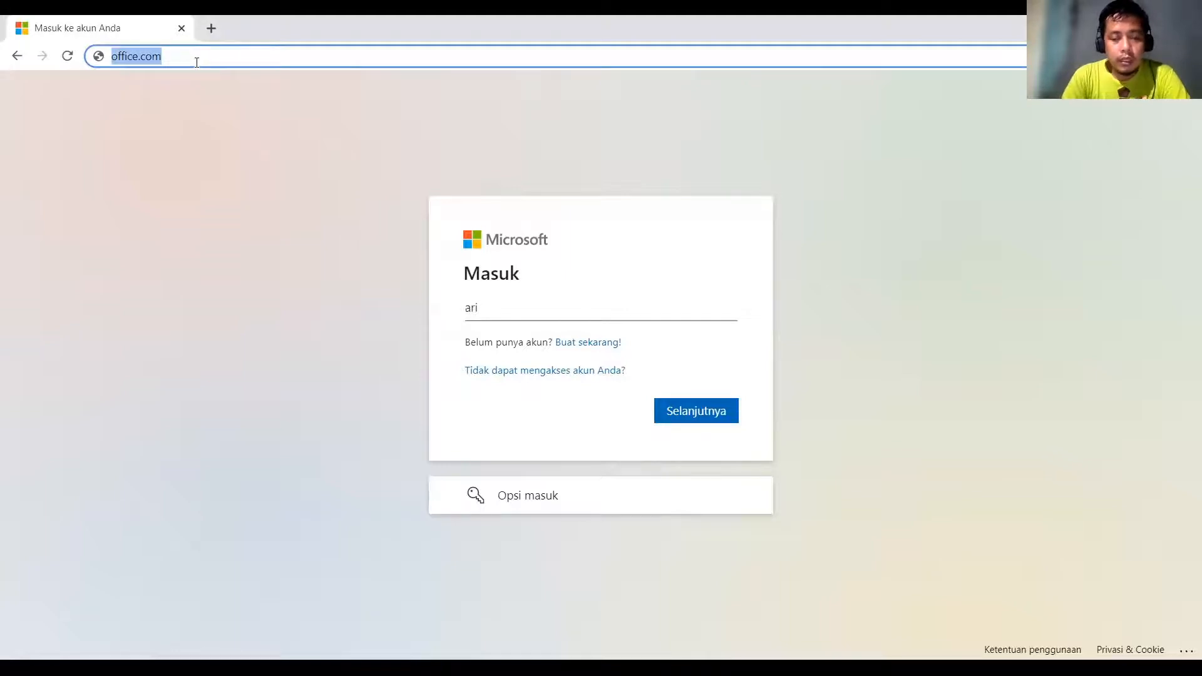
Load office.com, start signing in, and enter the account e-mail address.
{"action": "key", "text": "Return"}
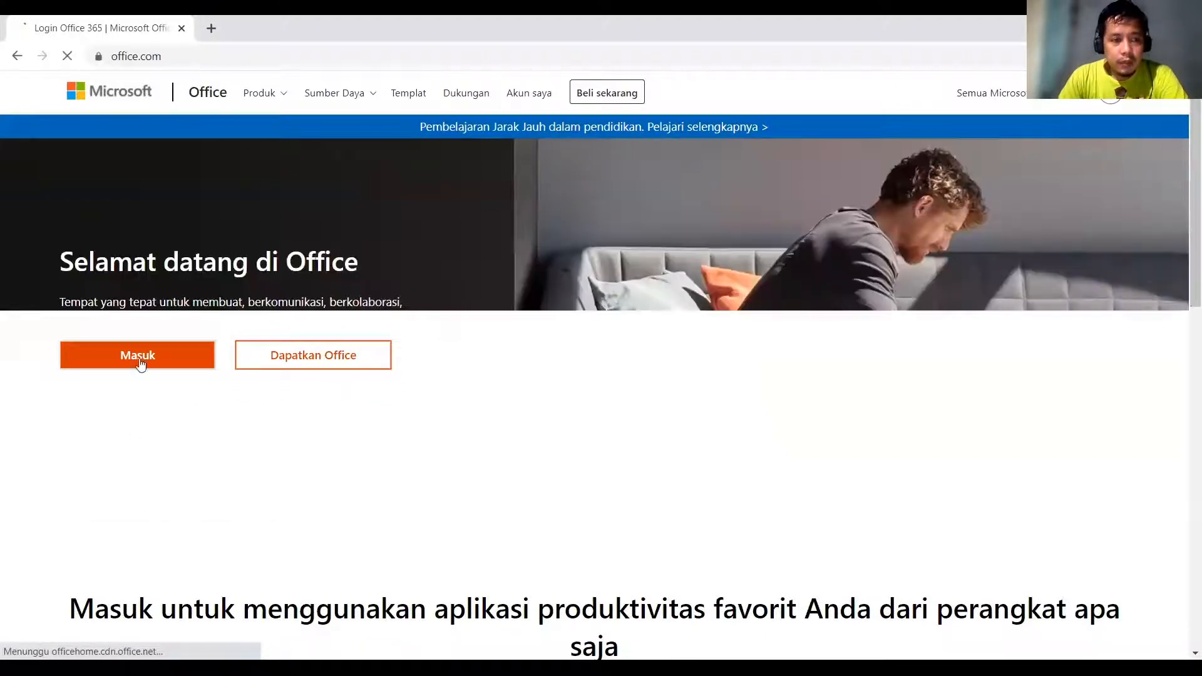
{"action": "left_click", "coordinate": [141, 362]}
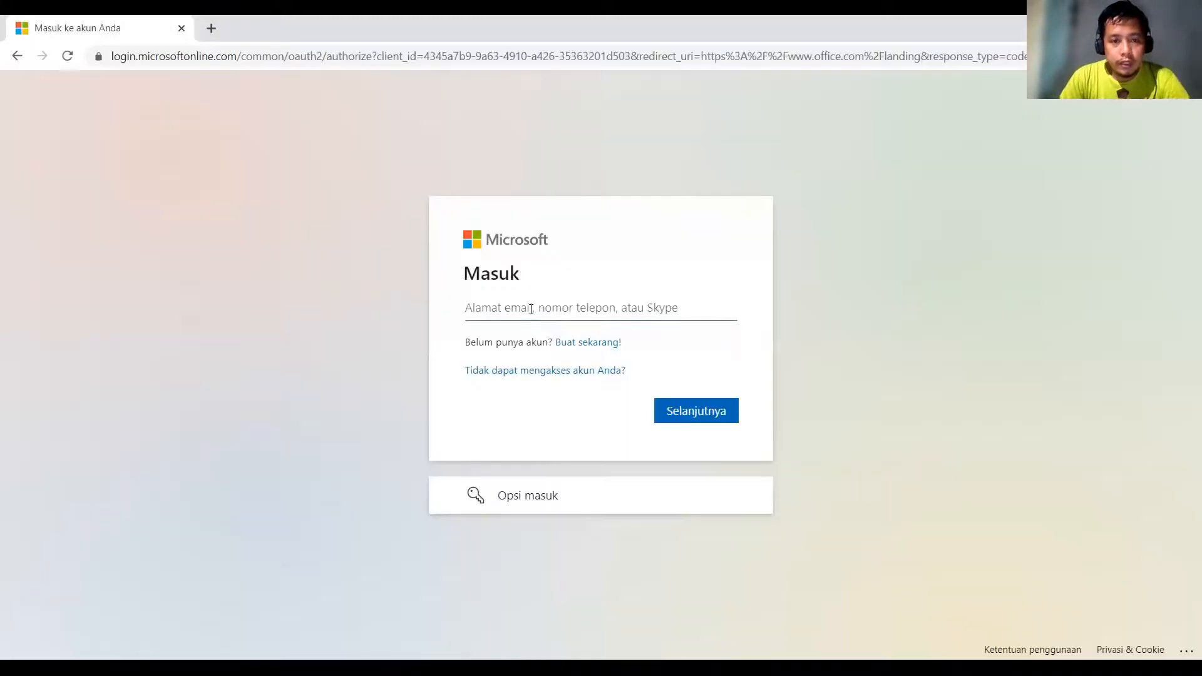
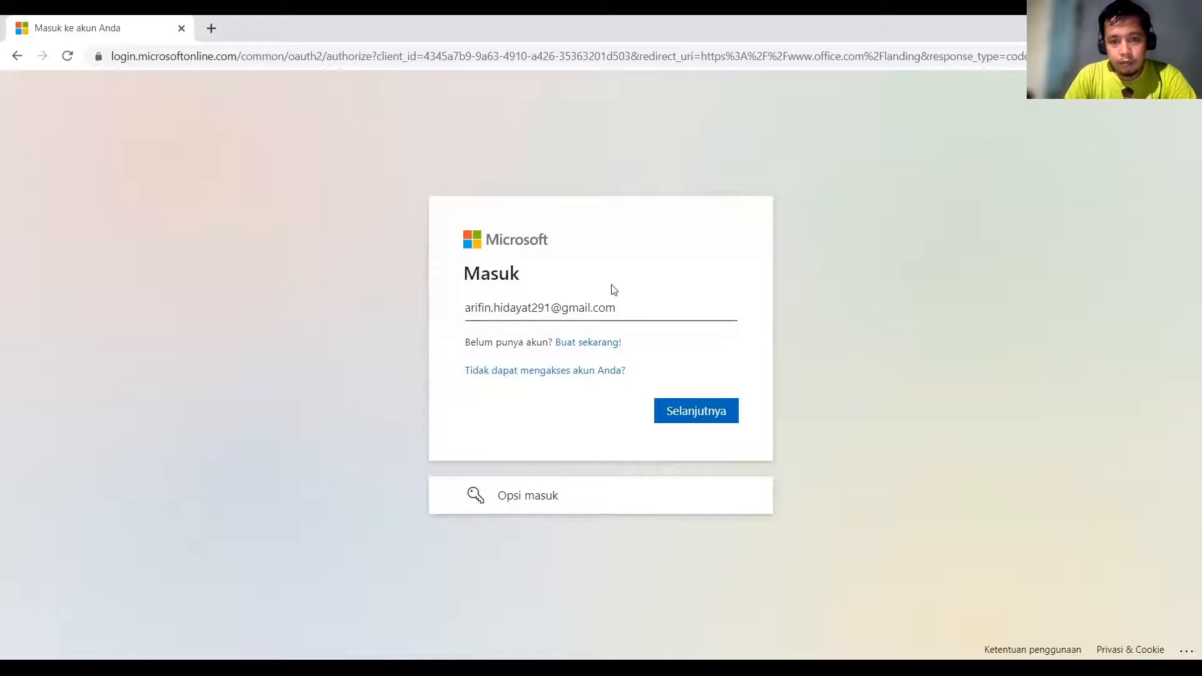
{"action": "left_click", "coordinate": [668, 411]}
Enter the account password, decline saving it, and choose to stay signed in.
{"action": "type", "text": "••••"}
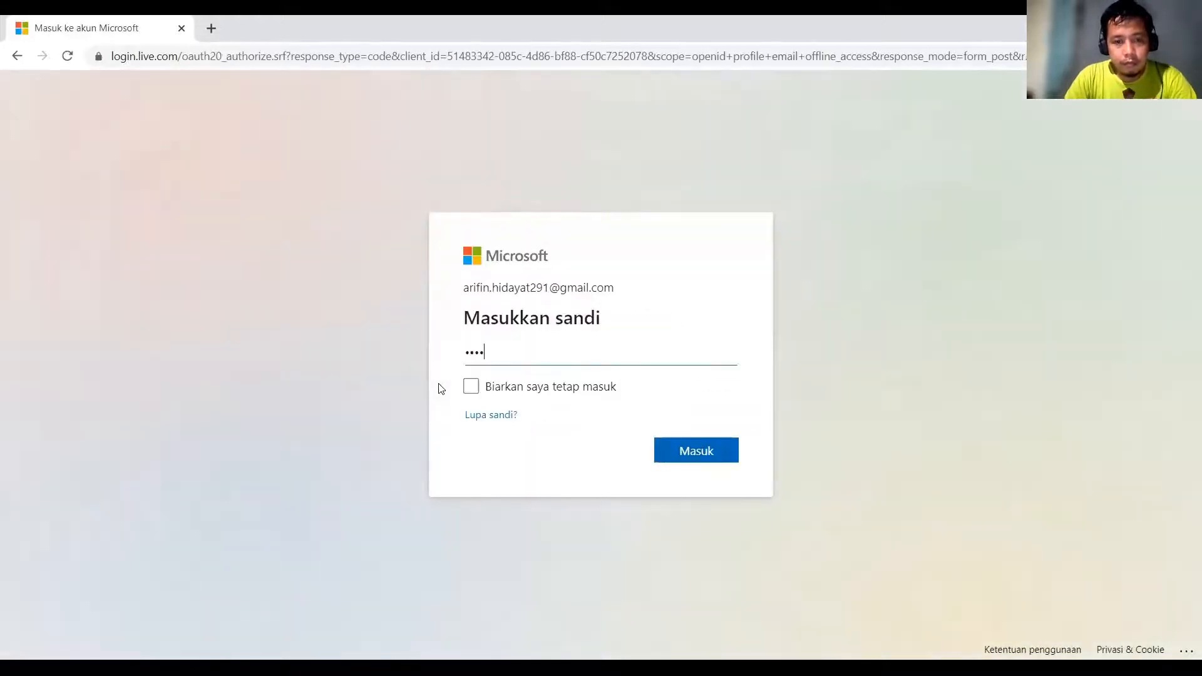
{"action": "key", "text": "BackSpace"}
{"action": "key", "text": "BackSpace"}
{"action": "key", "text": "BackSpace"}
{"action": "key", "text": "BackSpace"}
{"action": "type", "text": "••••••••••"}
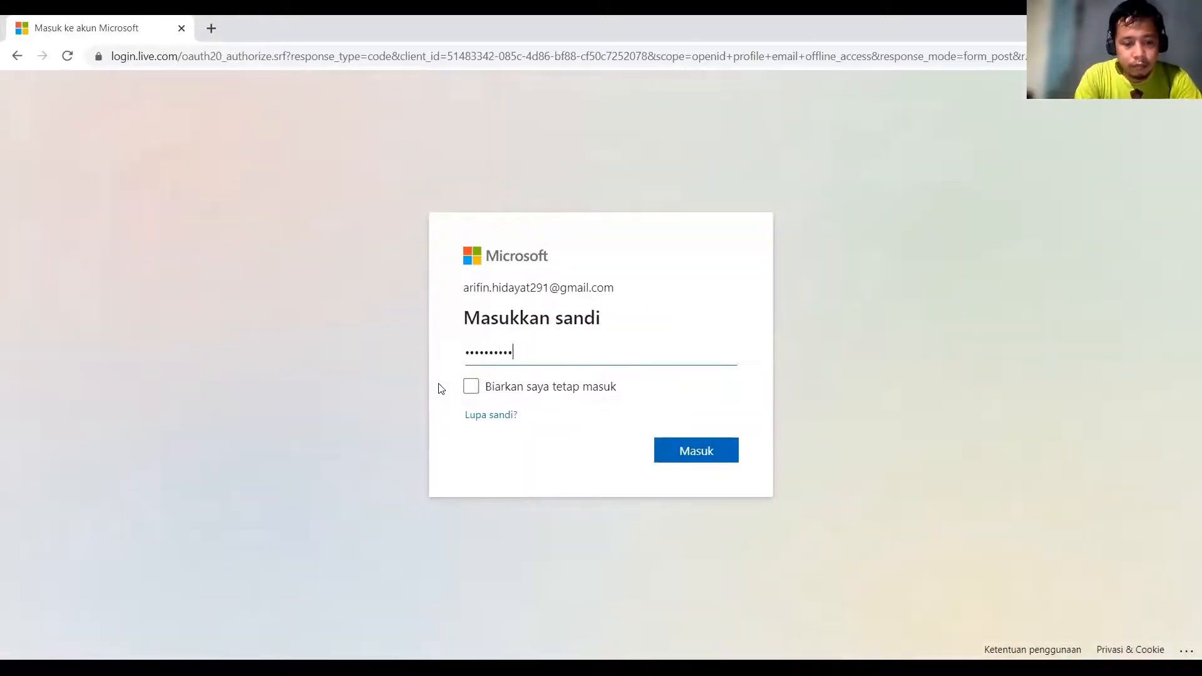
{"action": "left_click", "coordinate": [710, 455]}
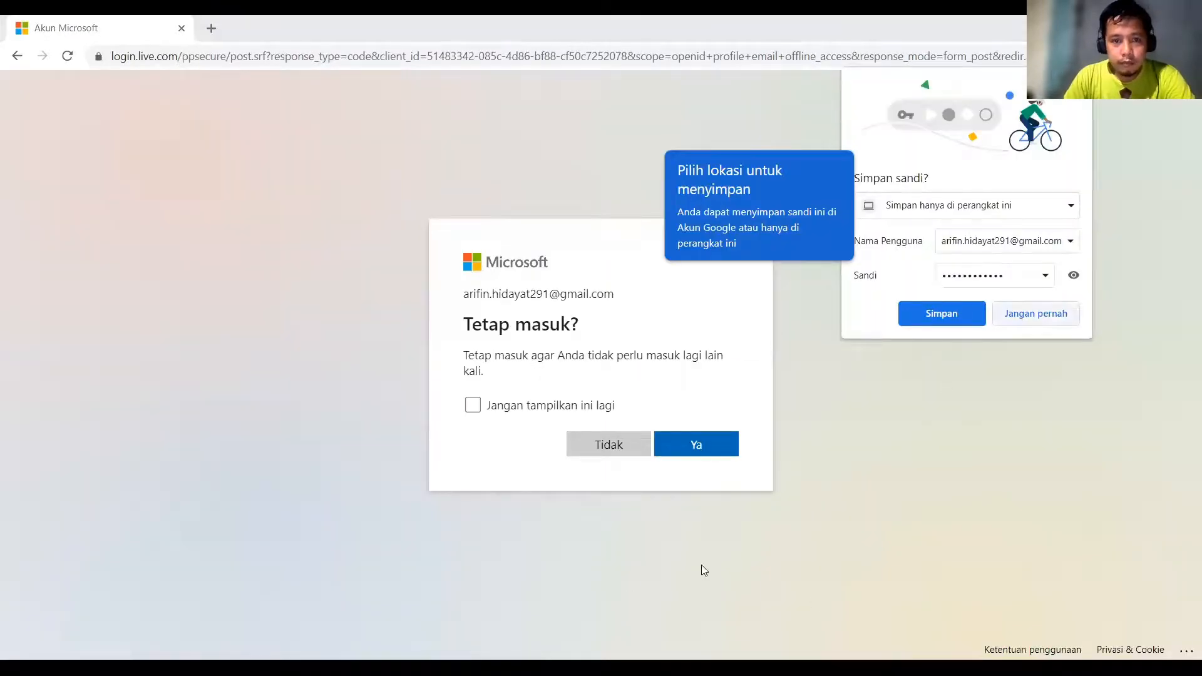
{"action": "left_click", "coordinate": [702, 566]}
{"action": "left_click", "coordinate": [599, 408]}
{"action": "left_click", "coordinate": [687, 455]}
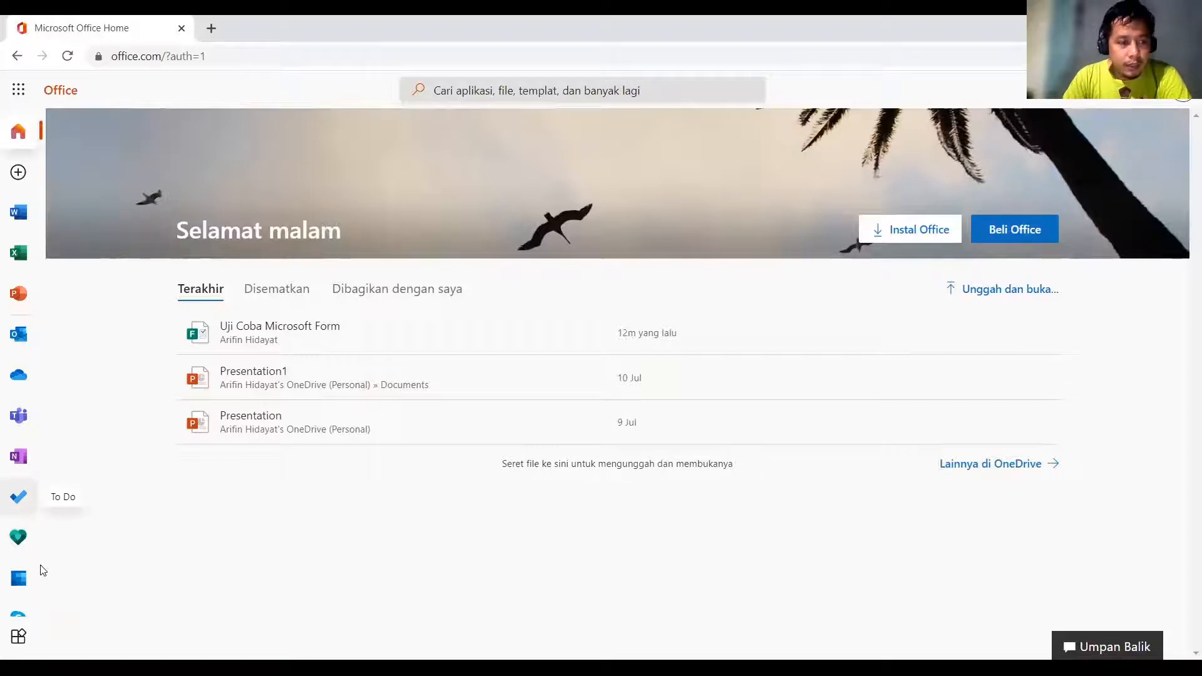
Create a new blank form (Formulir) from the Buat panel on the Office home page.
{"action": "scroll", "coordinate": [21, 580], "scroll_direction": "down", "scroll_amount": 1}
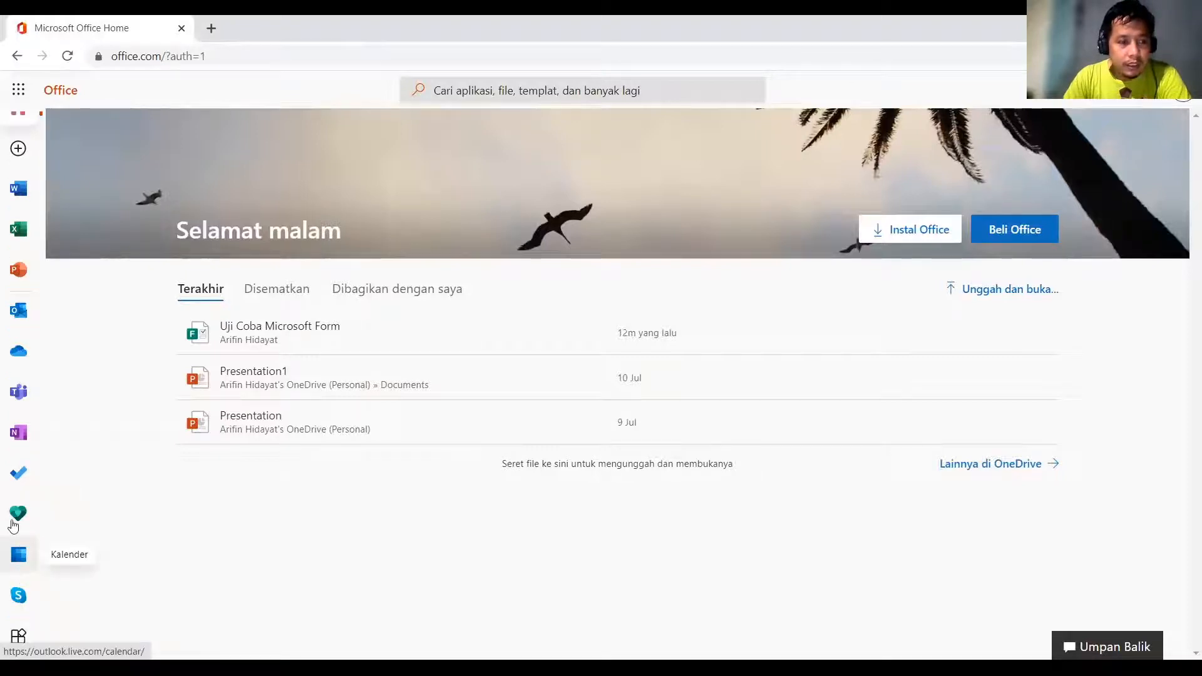
{"action": "scroll", "coordinate": [19, 222], "scroll_direction": "up", "scroll_amount": 1}
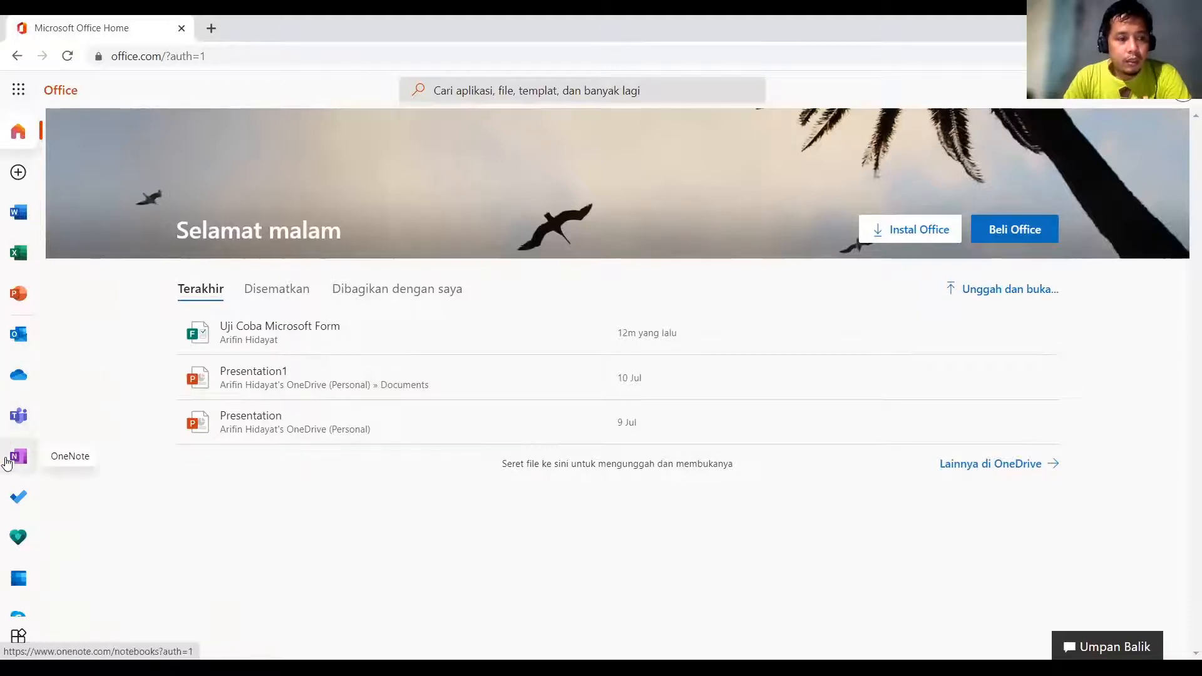
{"action": "left_click", "coordinate": [19, 178]}
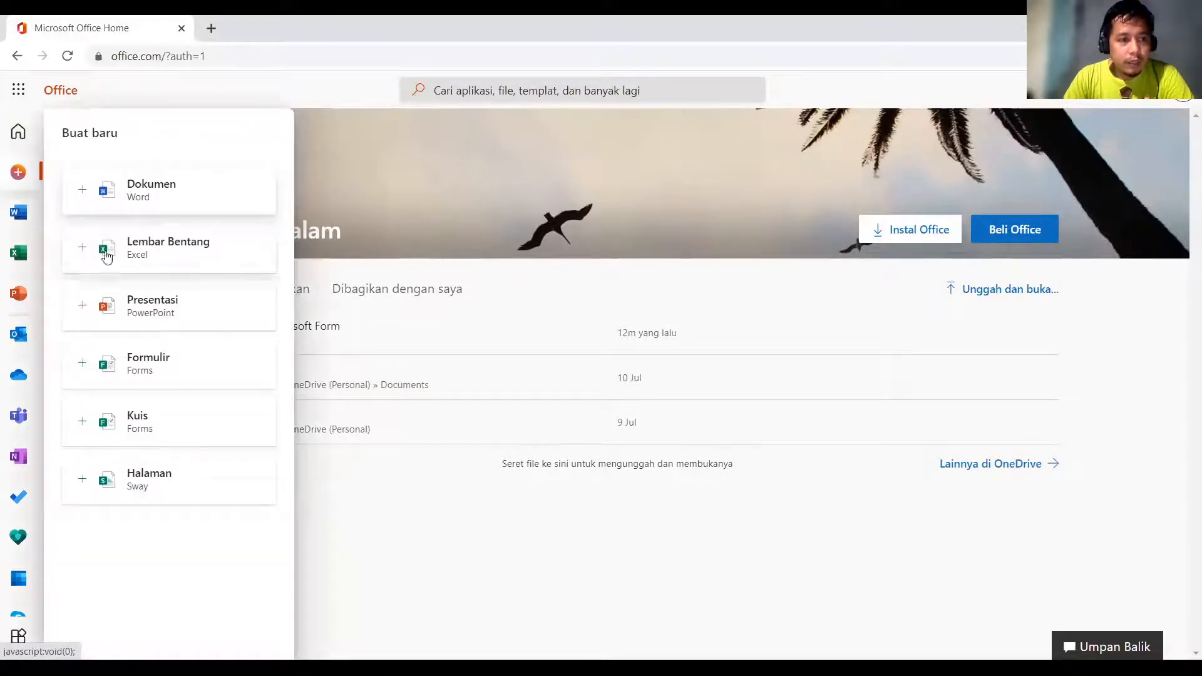
{"action": "left_click", "coordinate": [177, 379]}
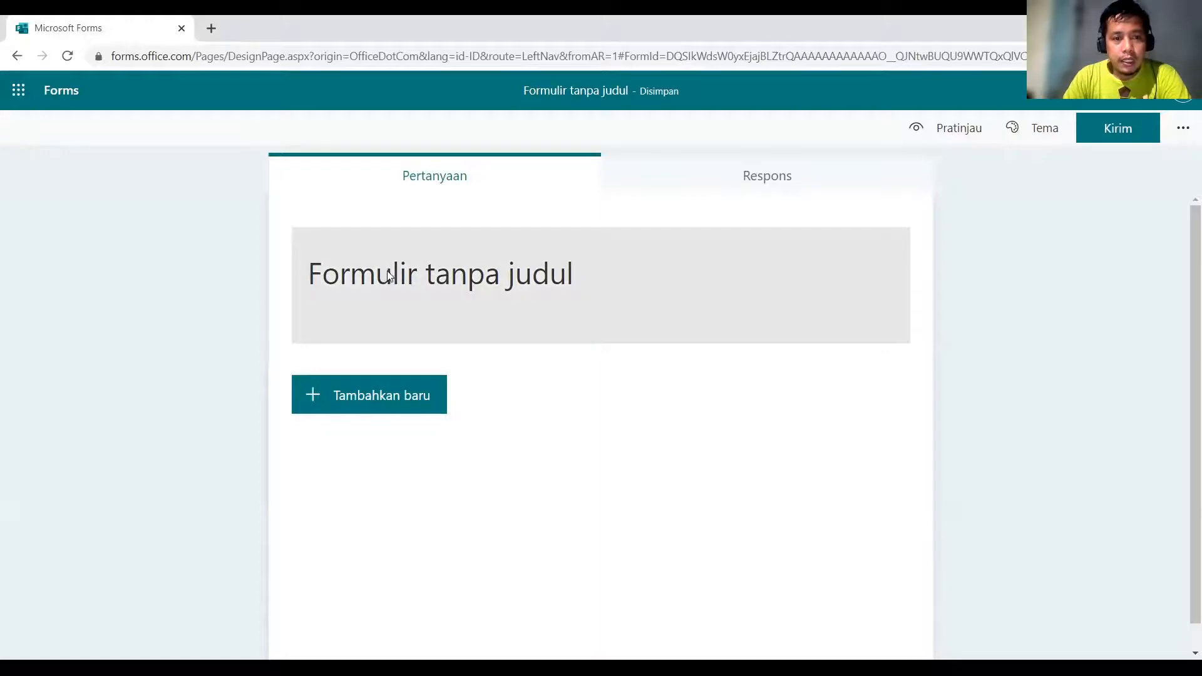
Title the form 'Penerimaan Mahasiswa Baru' and add the description 'Periode 2021'.
{"action": "left_click", "coordinate": [388, 275]}
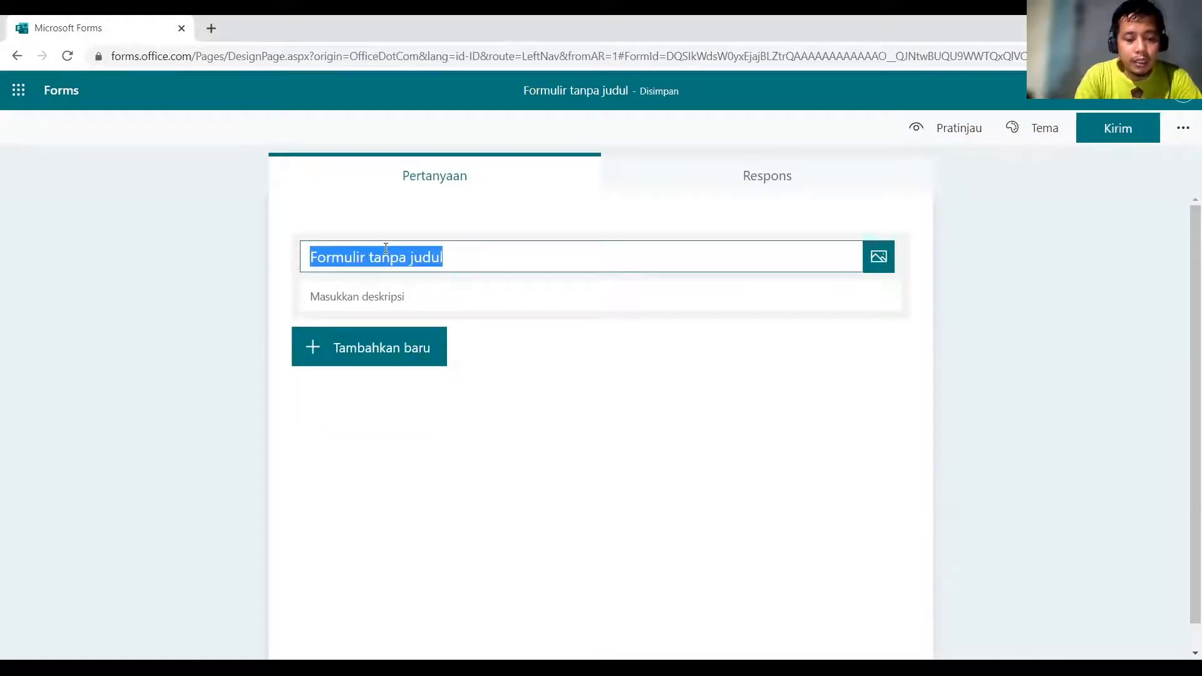
{"action": "type", "text": "Penerim"}
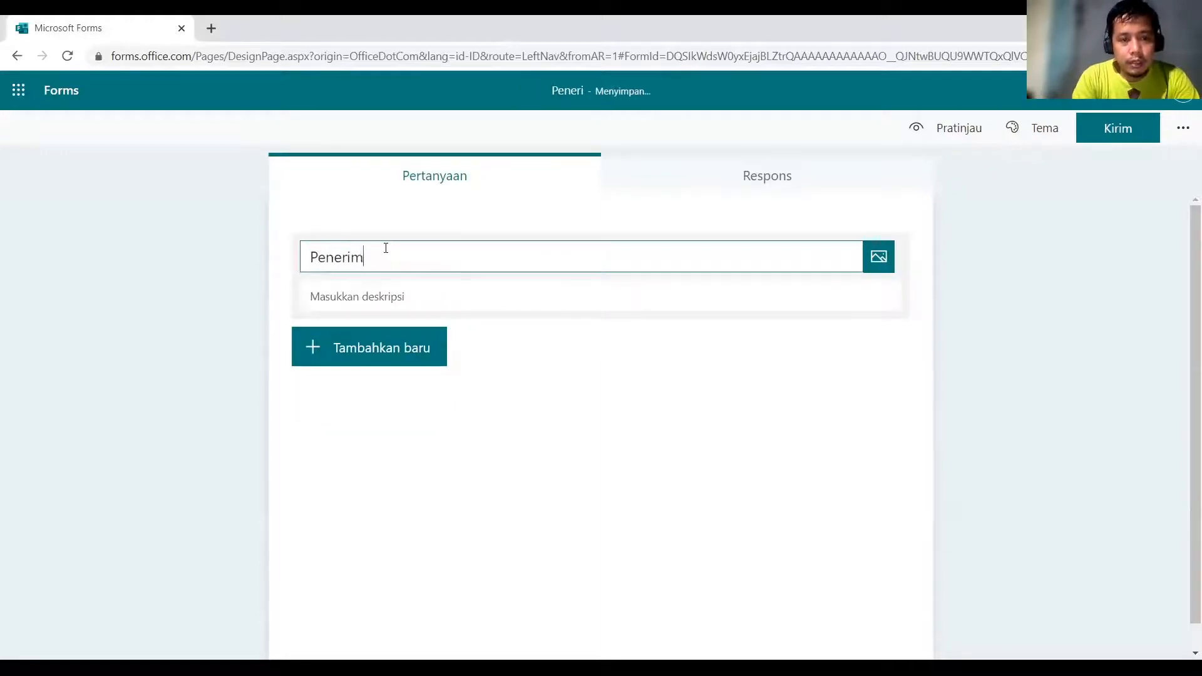
{"action": "type", "text": "aan Mahasis"}
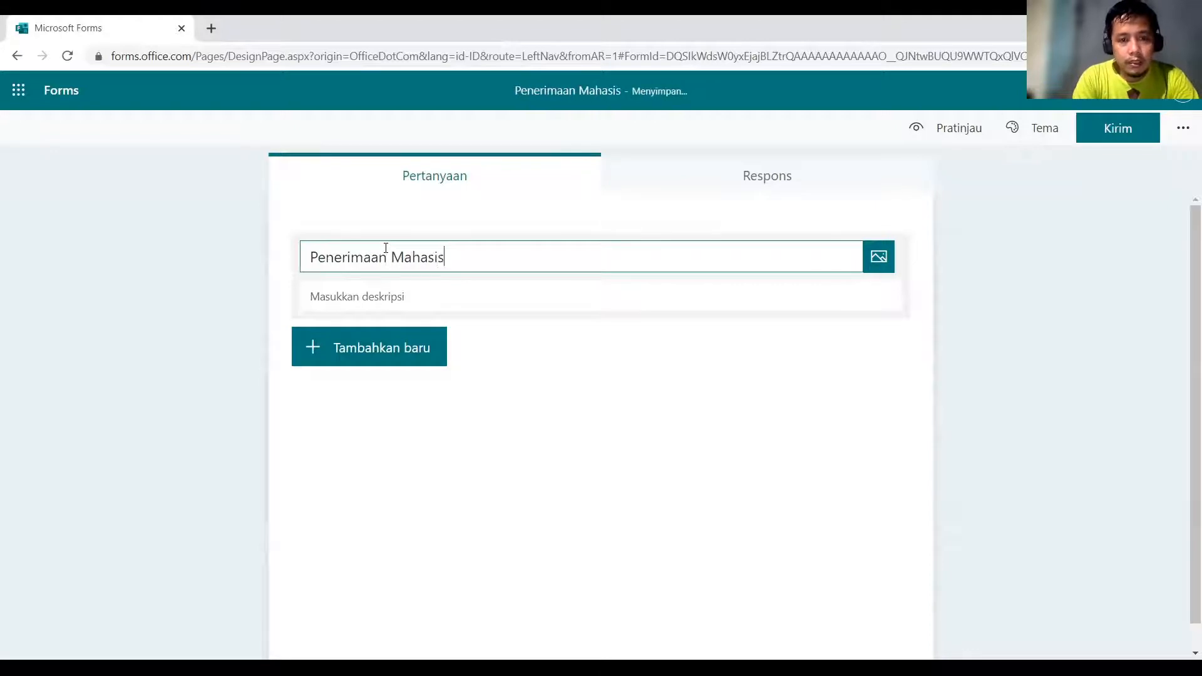
{"action": "type", "text": "wa Baru"}
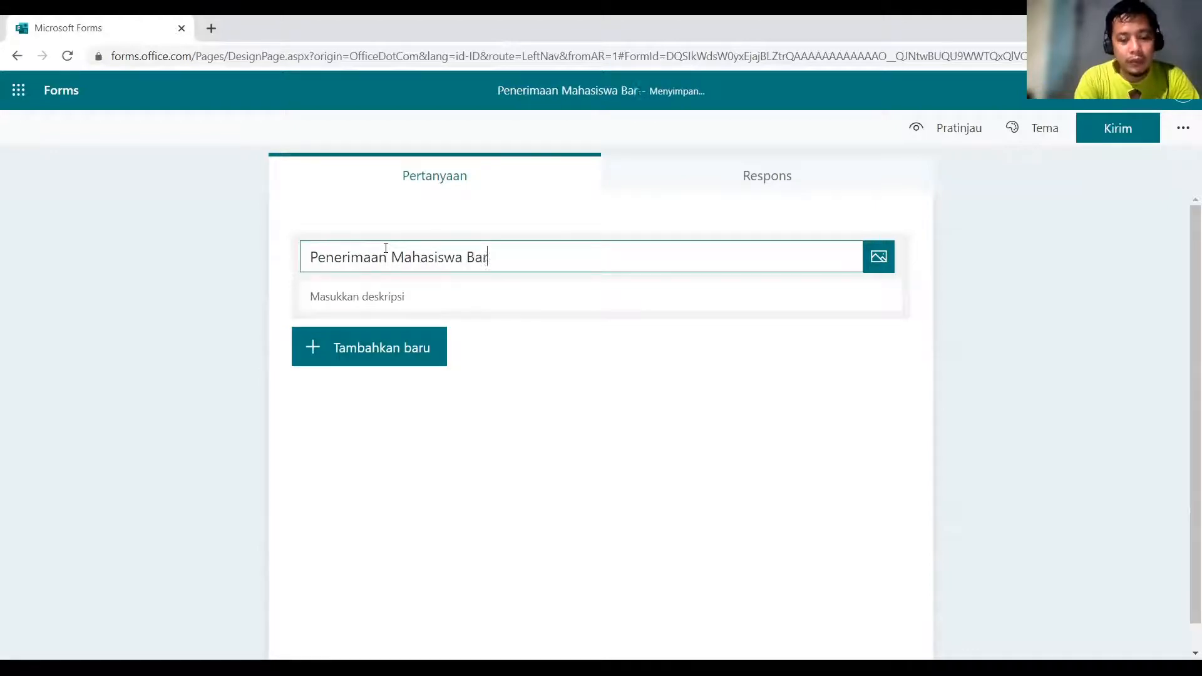
{"action": "left_click", "coordinate": [359, 298]}
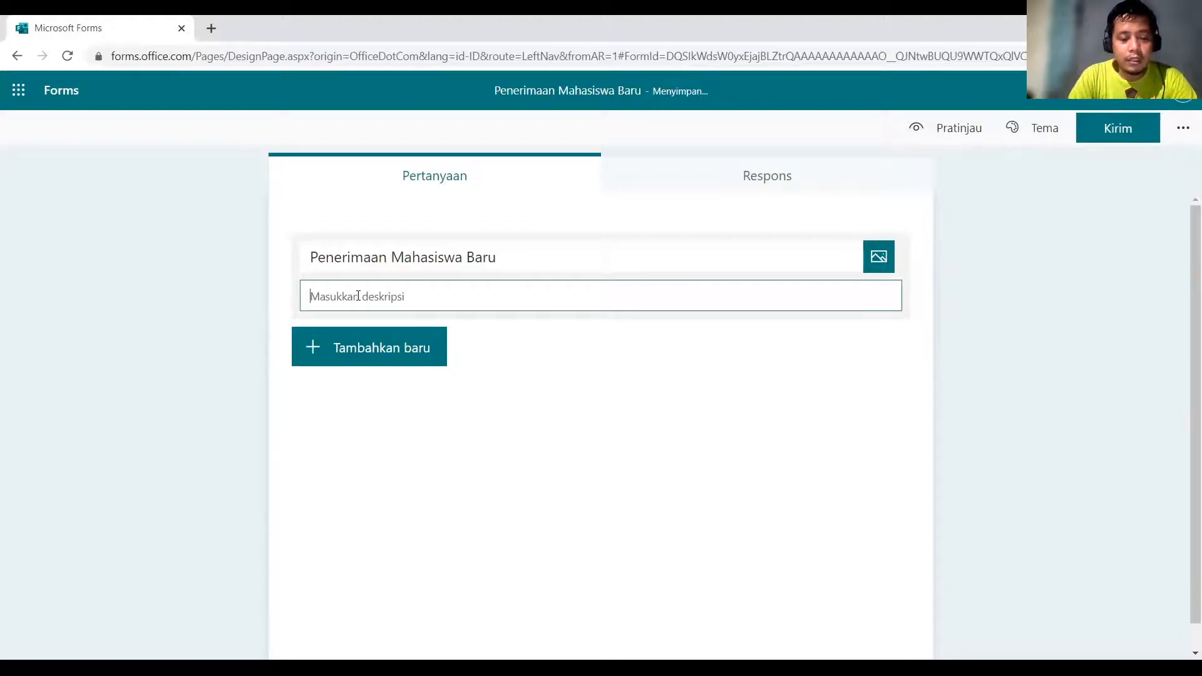
{"action": "type", "text": "Perido"}
{"action": "key", "text": "BackSpace"}
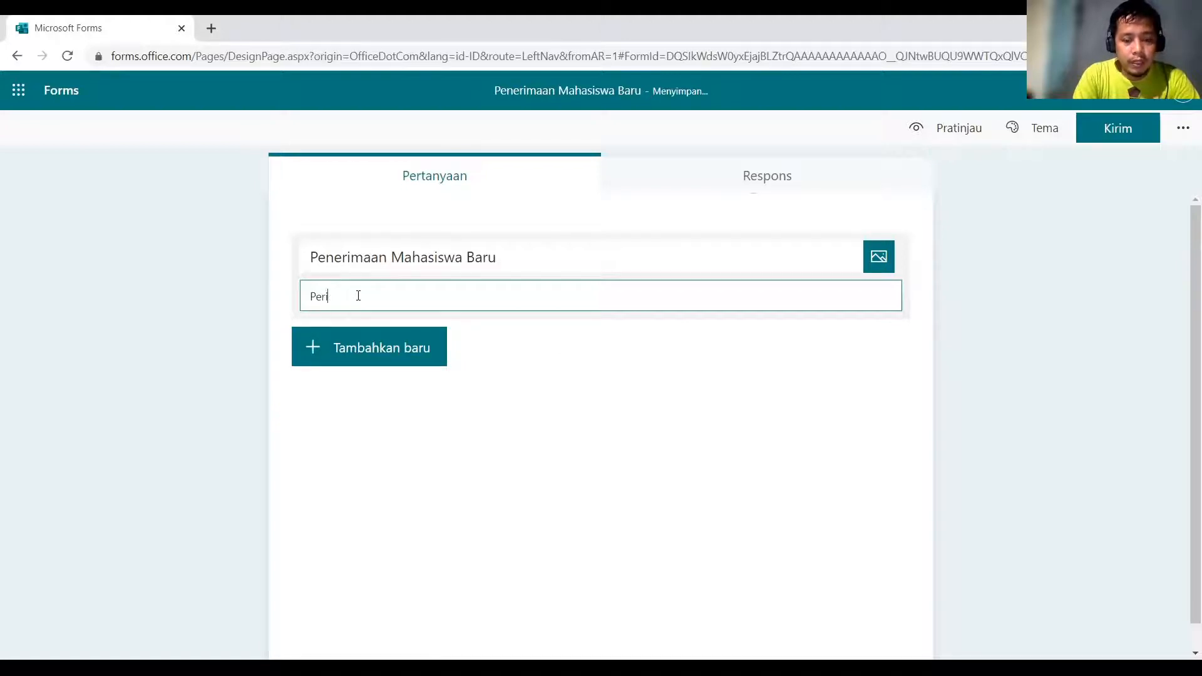
{"action": "left_click", "coordinate": [352, 351]}
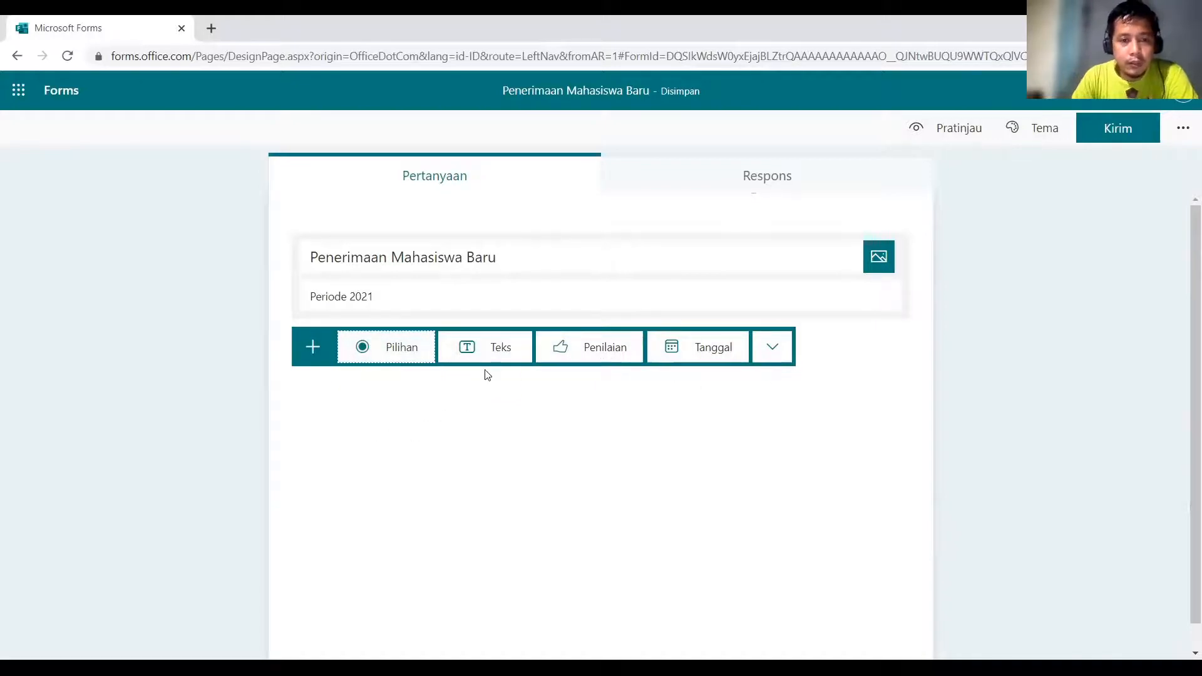
Add a required short-text question 'Nama Lengkap ?'.
{"action": "left_click", "coordinate": [495, 354]}
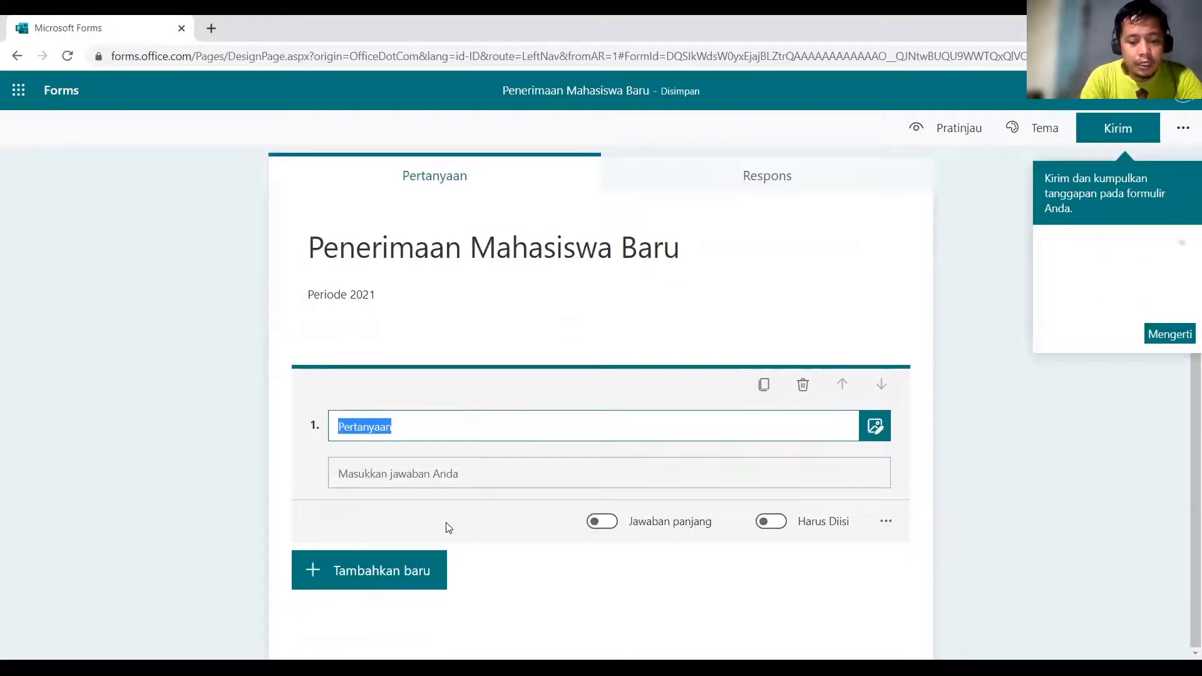
{"action": "type", "text": "Nam"}
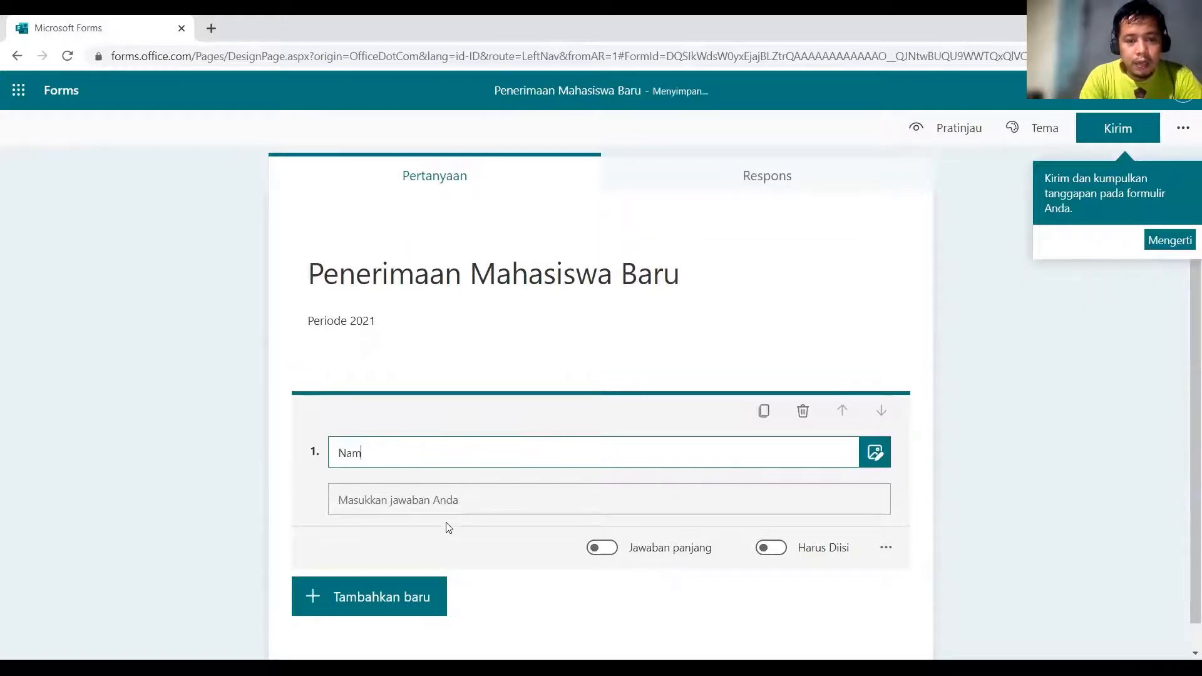
{"action": "type", "text": "a Lengkap ?"}
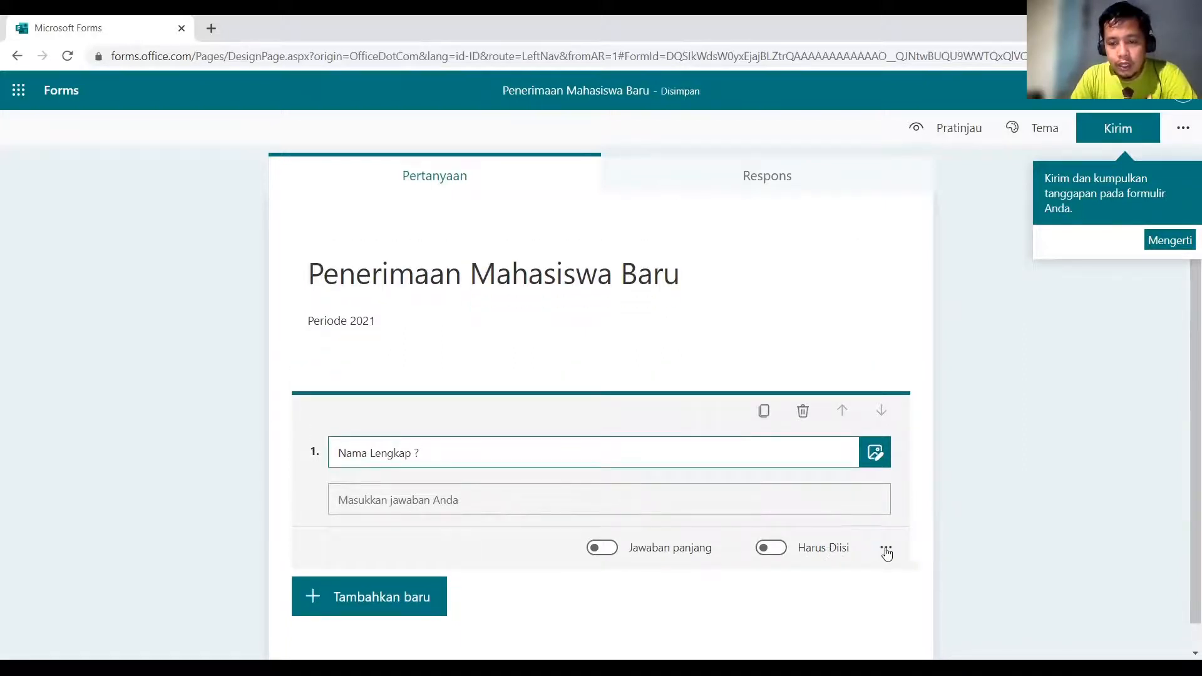
{"action": "left_click", "coordinate": [887, 550]}
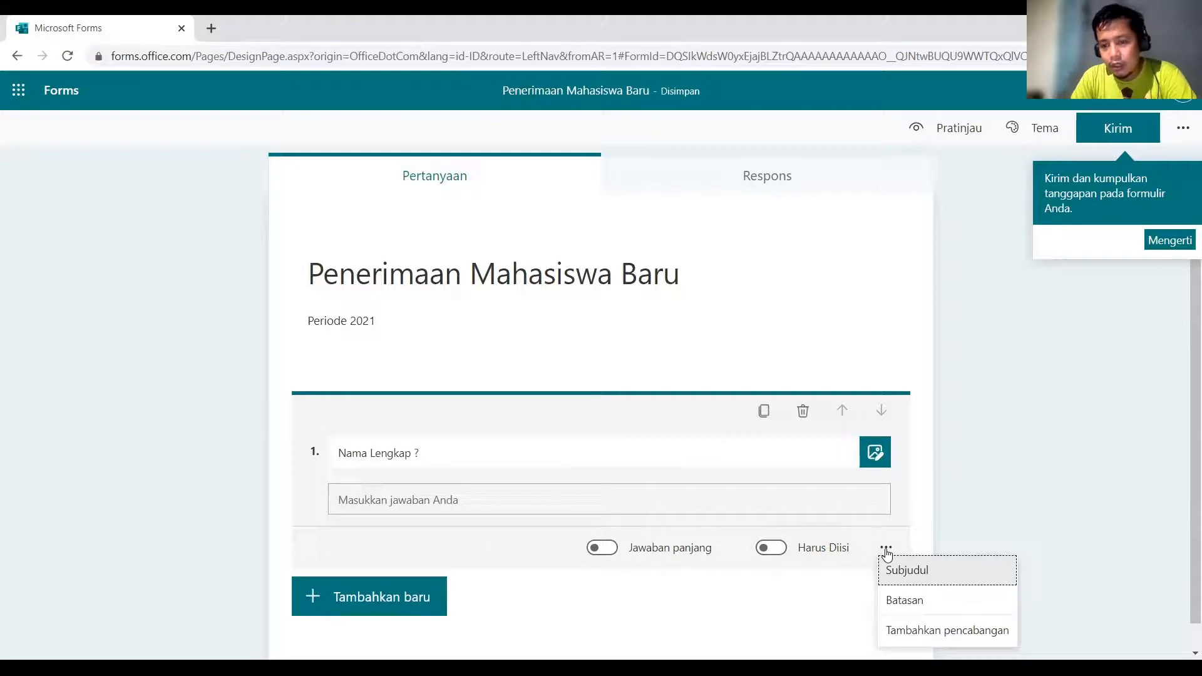
{"action": "left_click", "coordinate": [886, 550]}
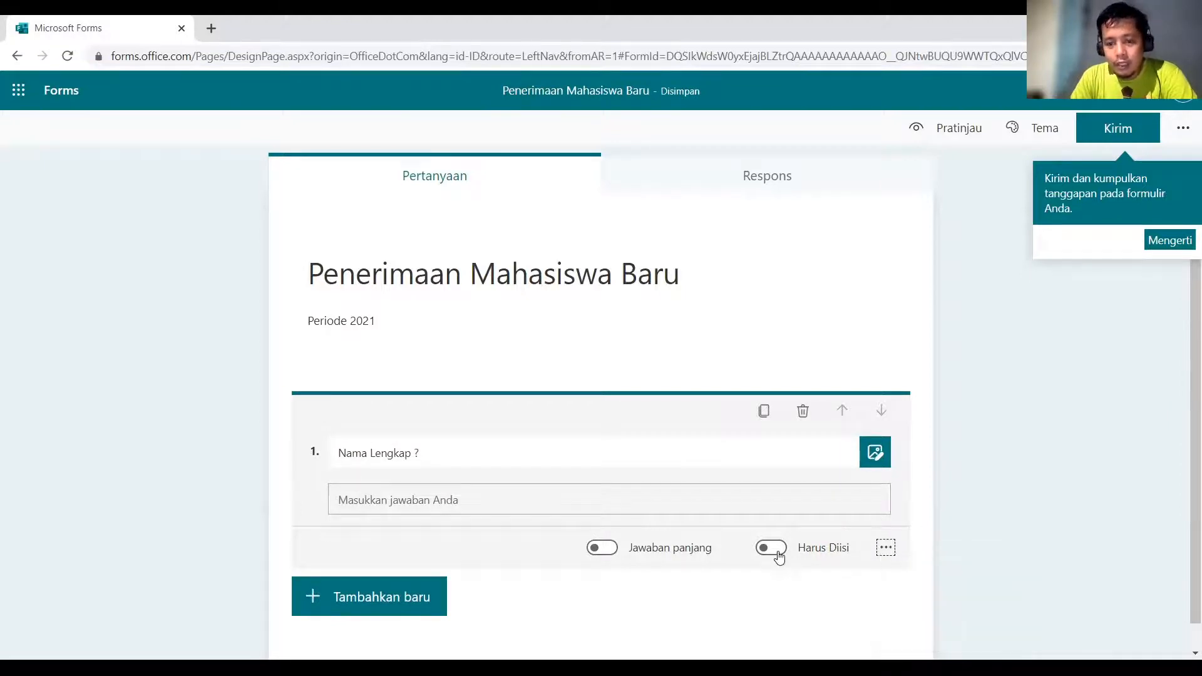
{"action": "left_click", "coordinate": [776, 551]}
{"action": "scroll", "coordinate": [472, 543], "scroll_direction": "down", "scroll_amount": 1}
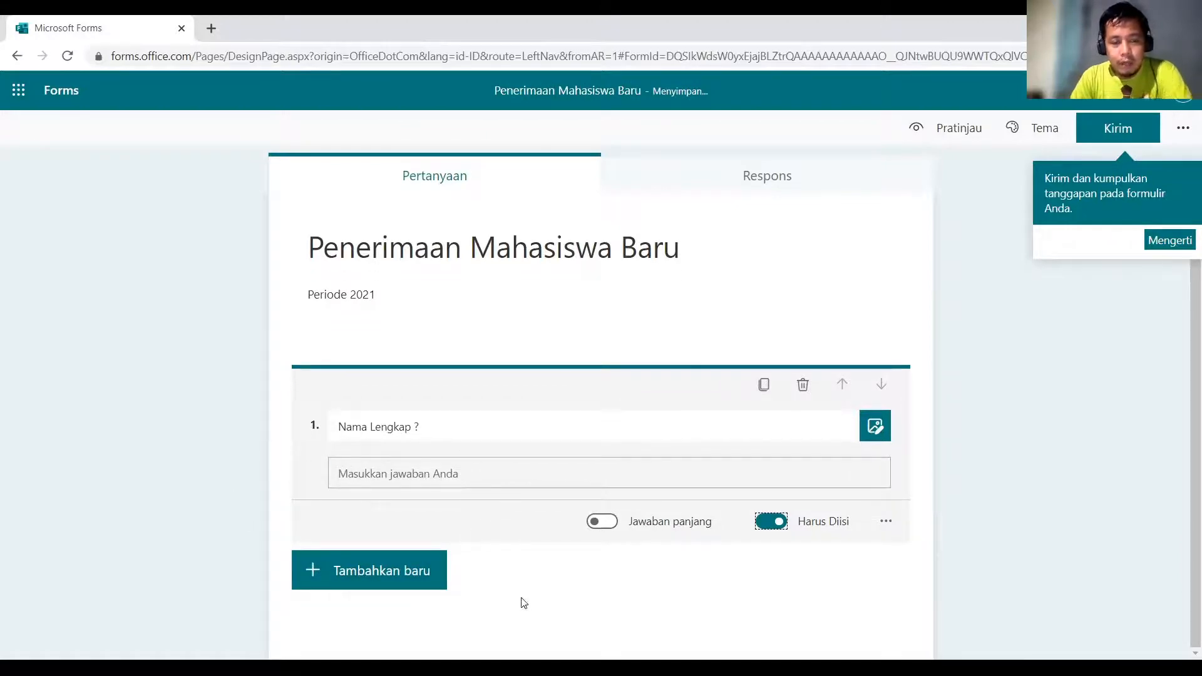
{"action": "scroll", "coordinate": [367, 590], "scroll_direction": "up", "scroll_amount": 1}
Add a second text question 'Alamat Email ?' and dismiss the branching tip.
{"action": "left_click", "coordinate": [362, 602]}
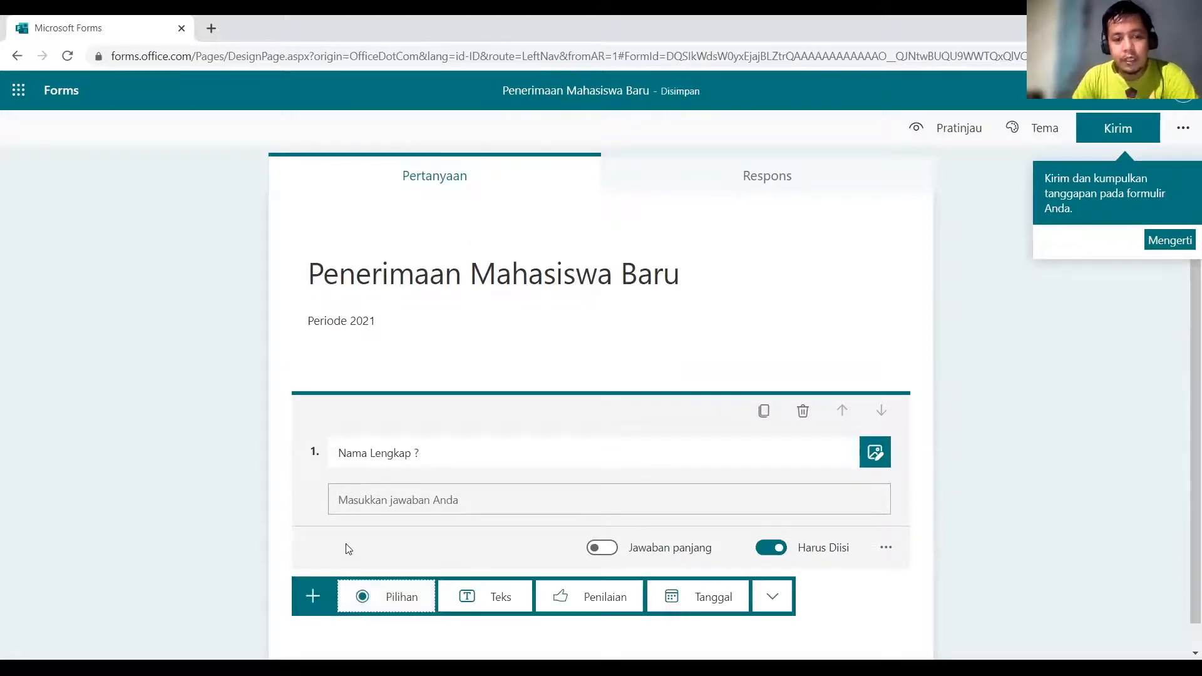
{"action": "scroll", "coordinate": [348, 551], "scroll_direction": "down", "scroll_amount": 1}
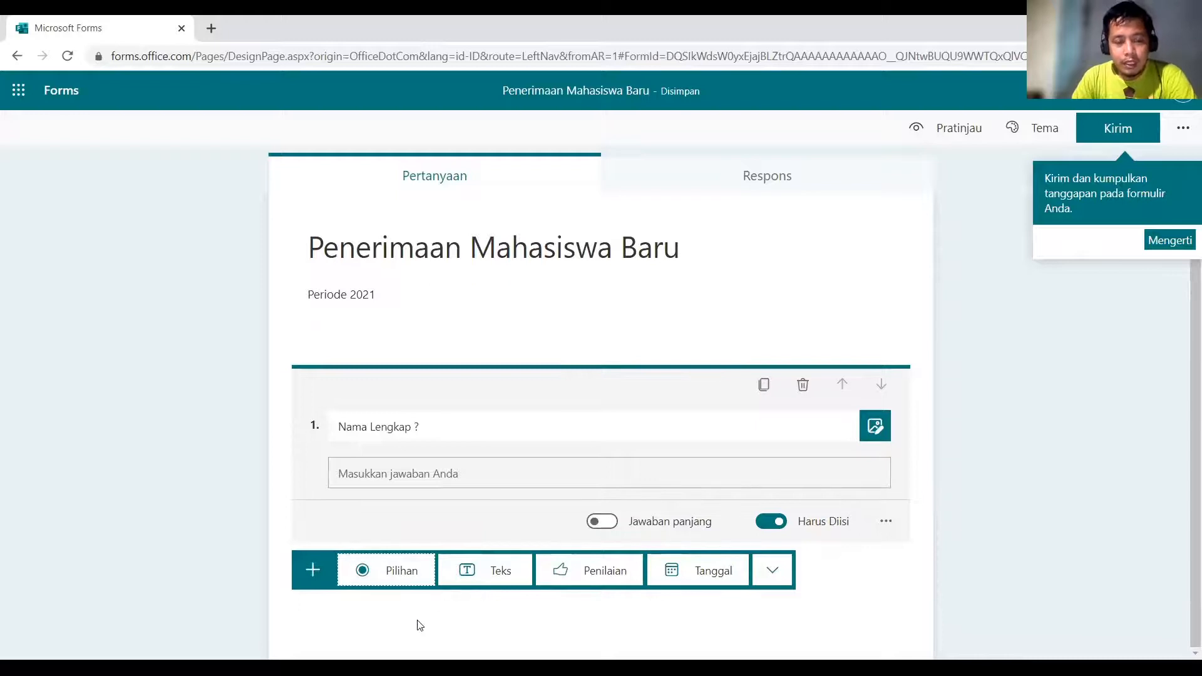
{"action": "left_click", "coordinate": [499, 571]}
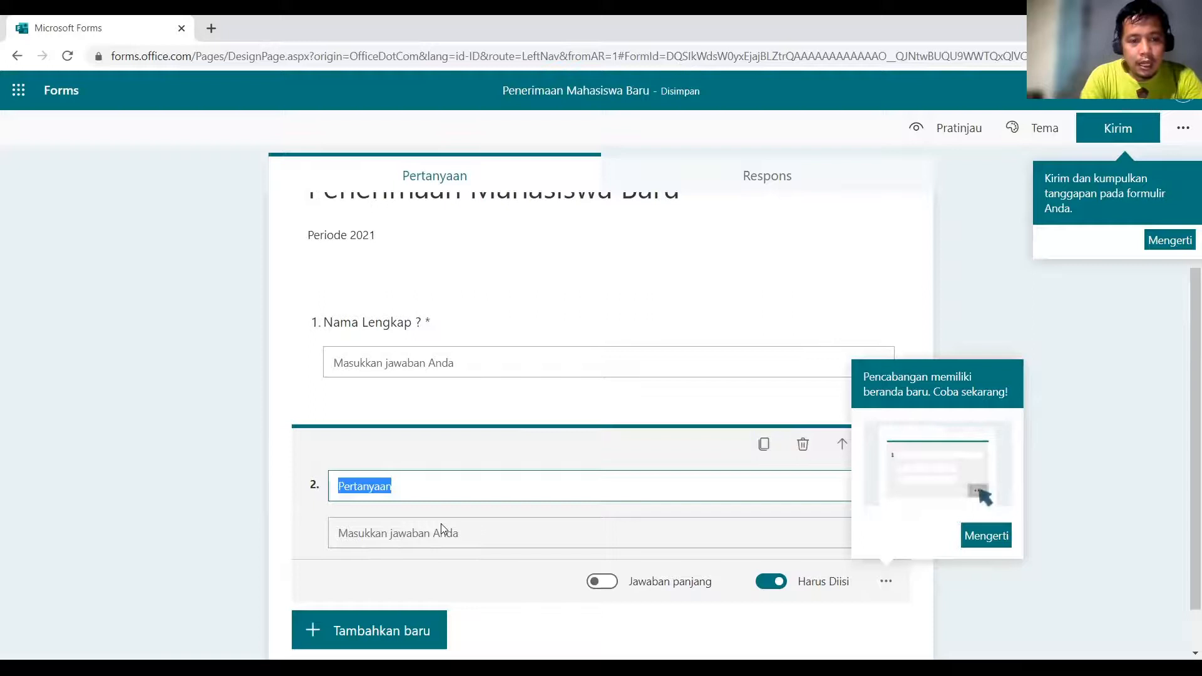
{"action": "type", "text": "Alamat Email "}
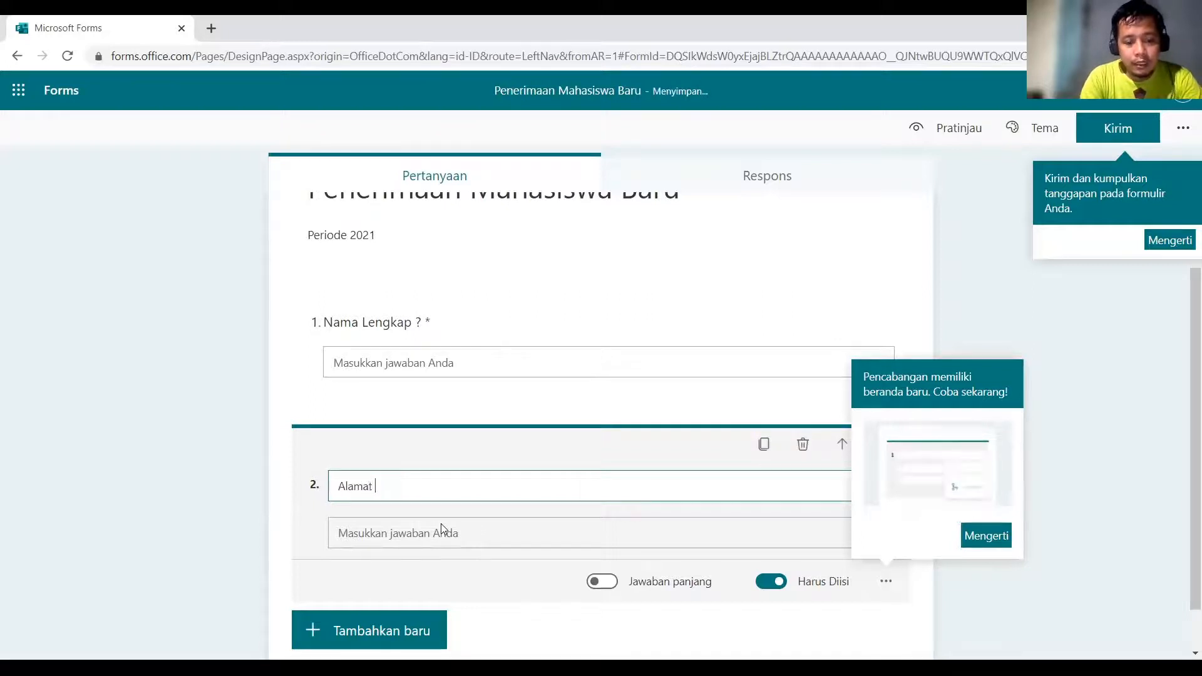
{"action": "type", "text": "?"}
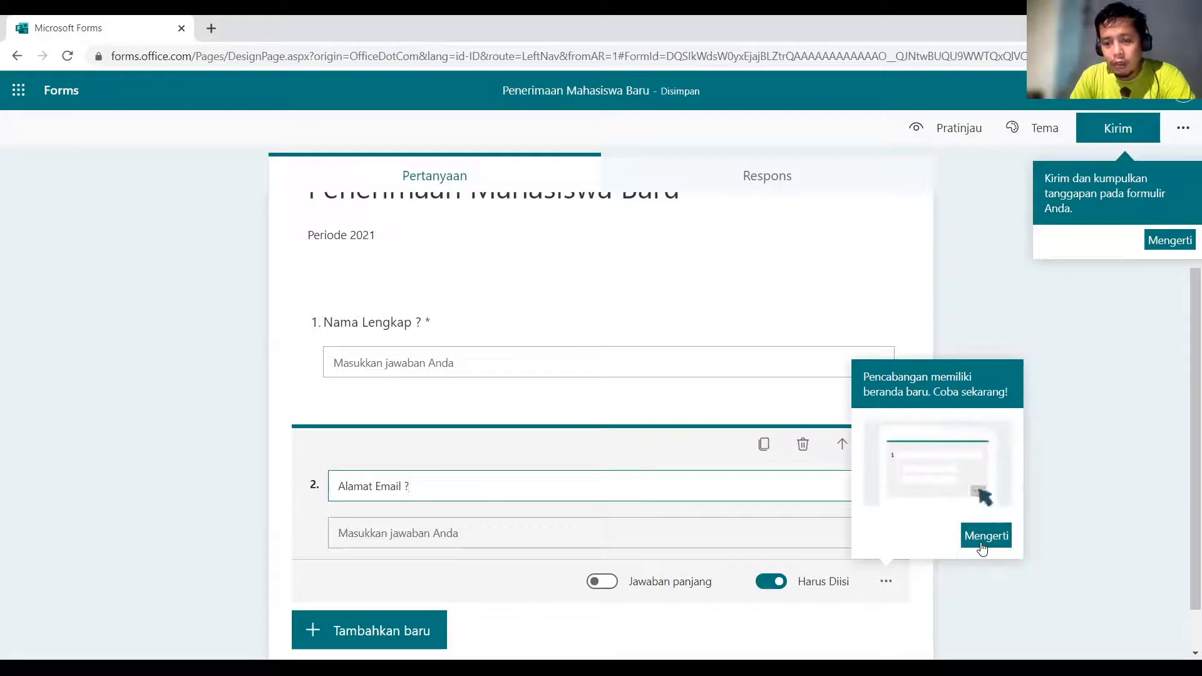
{"action": "left_click", "coordinate": [982, 545]}
{"action": "scroll", "coordinate": [580, 517], "scroll_direction": "down", "scroll_amount": 1}
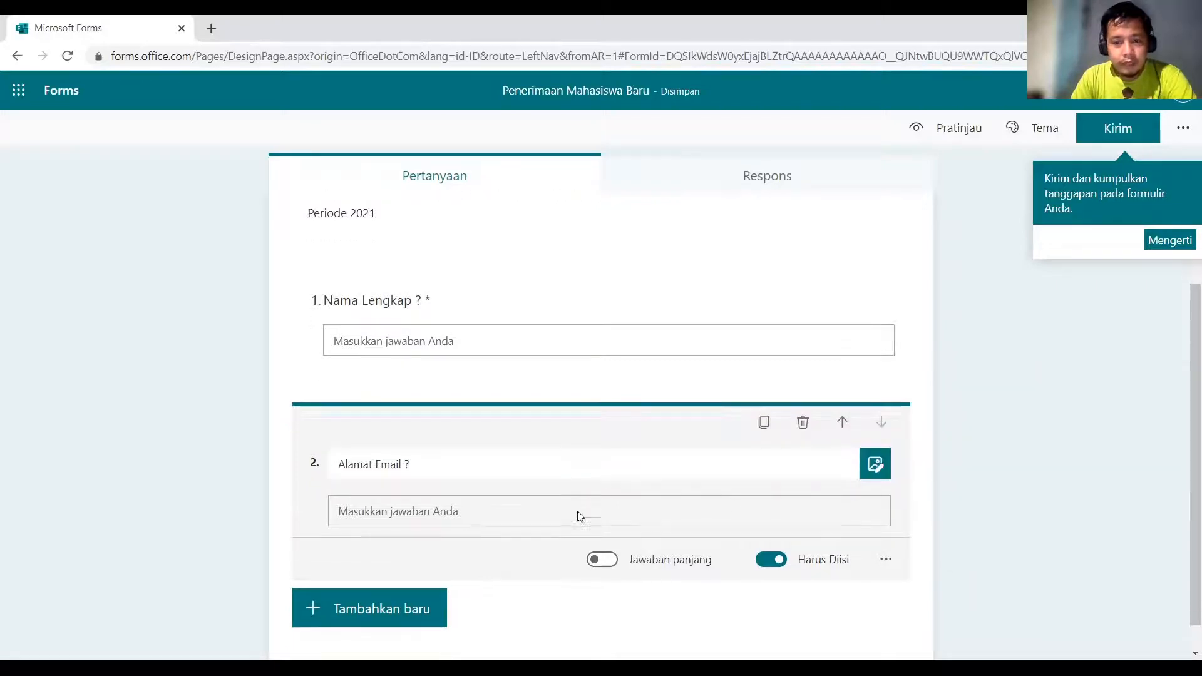
Add a choice question 'Jenis Kelamin ?' with options Laki Laki and Perempuan.
{"action": "left_click", "coordinate": [344, 579]}
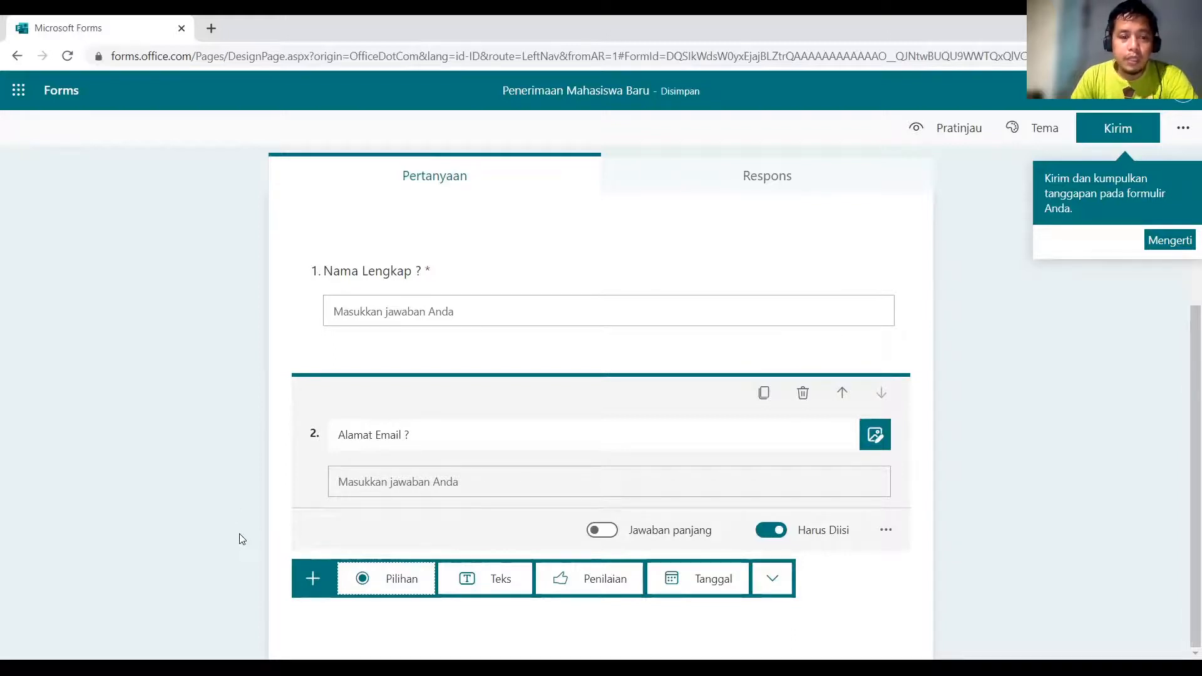
{"action": "left_click", "coordinate": [392, 589]}
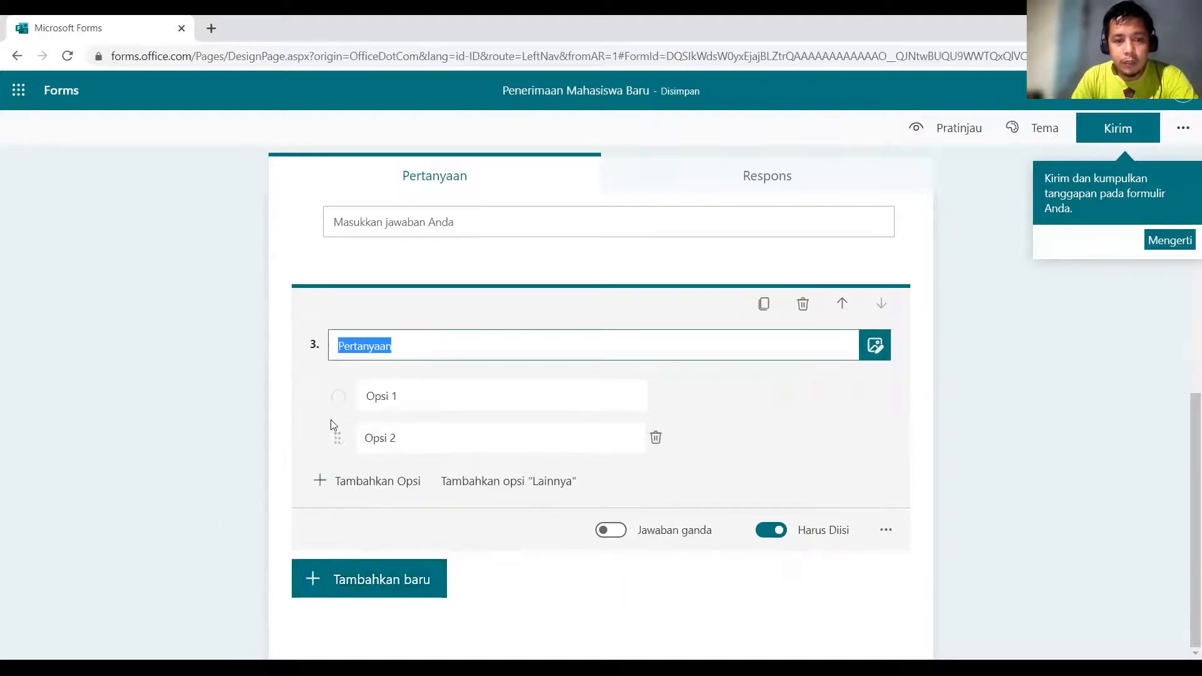
{"action": "type", "text": "Jenis Kelamin ?"}
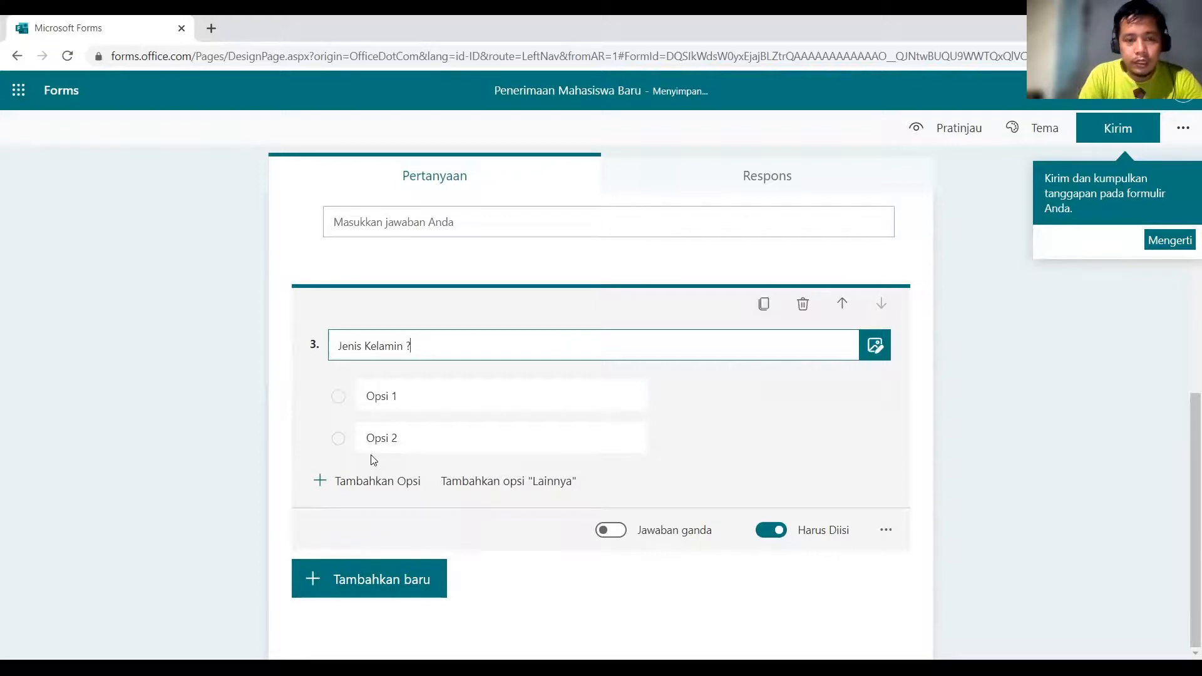
{"action": "left_click", "coordinate": [383, 399]}
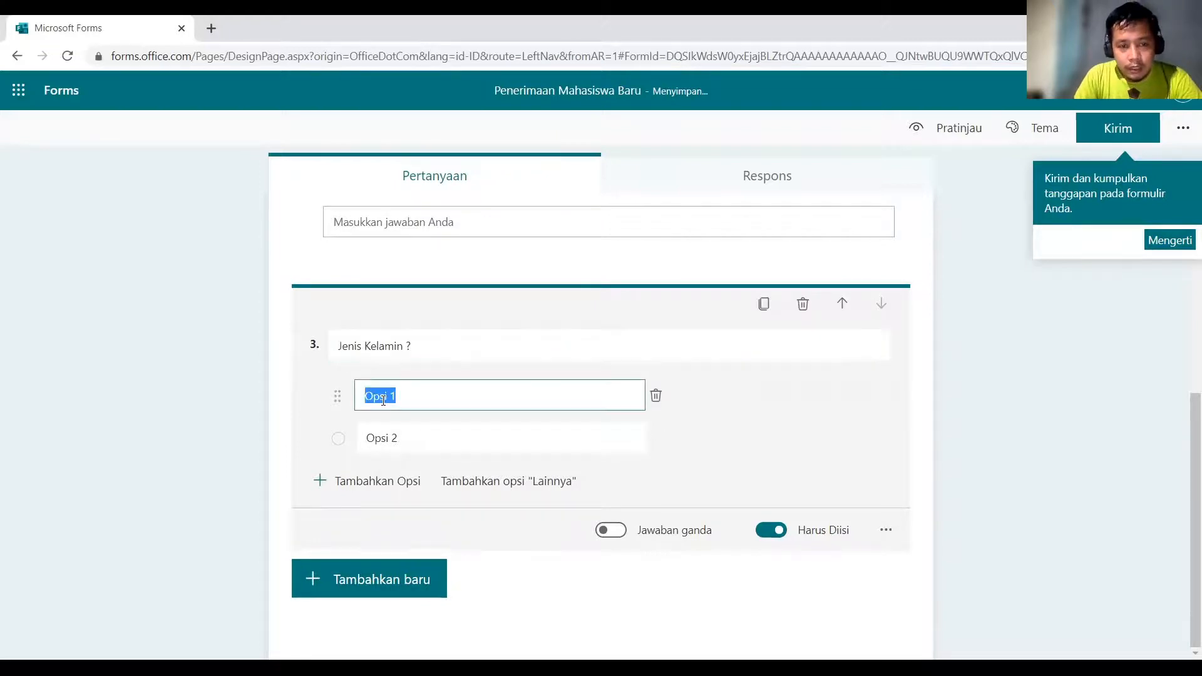
{"action": "type", "text": "Laki-Laki"}
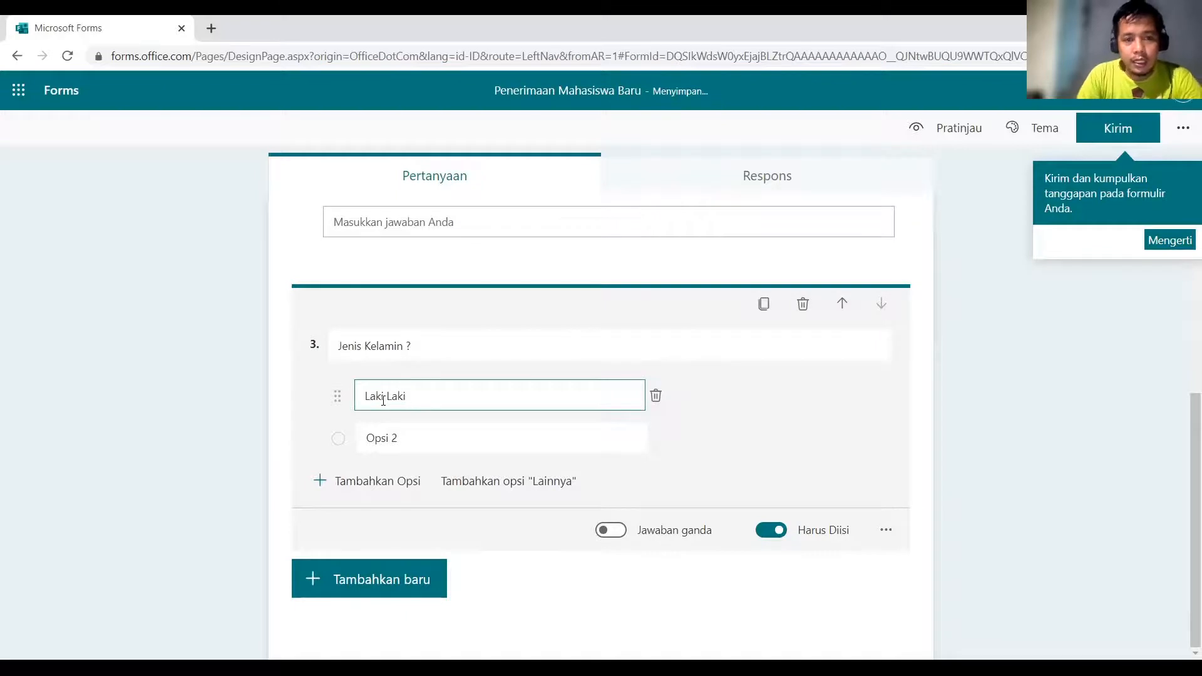
{"action": "left_click", "coordinate": [397, 439]}
{"action": "type", "text": "Perempuan"}
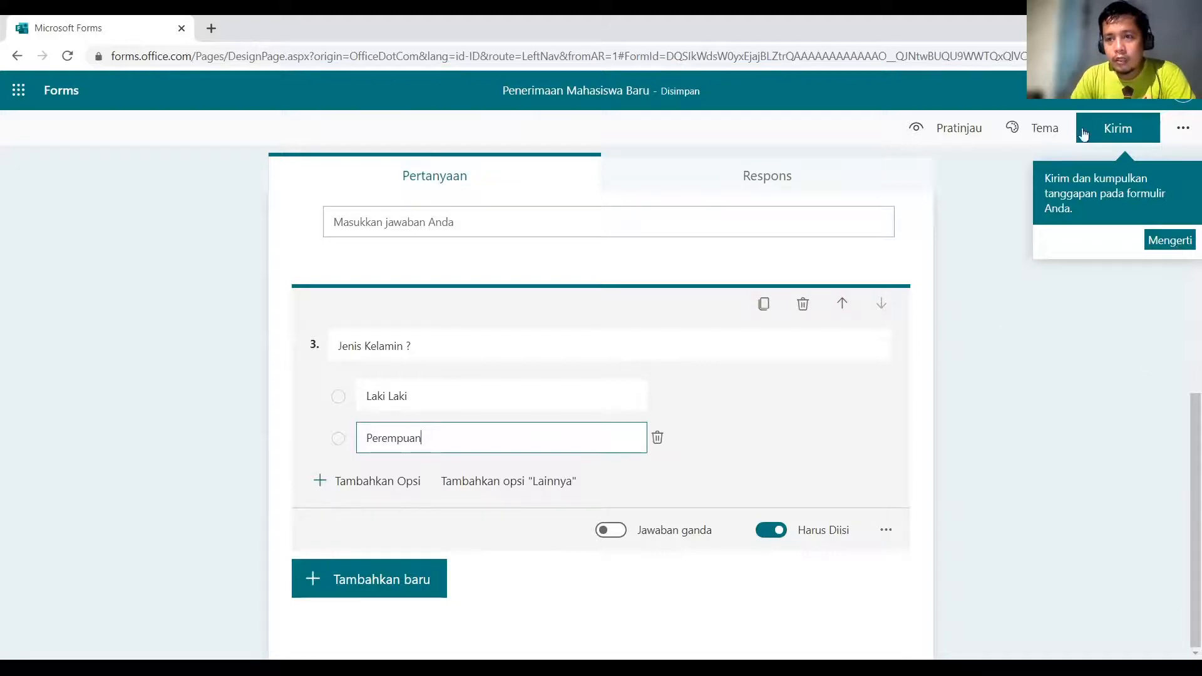
{"action": "left_click", "coordinate": [1170, 240]}
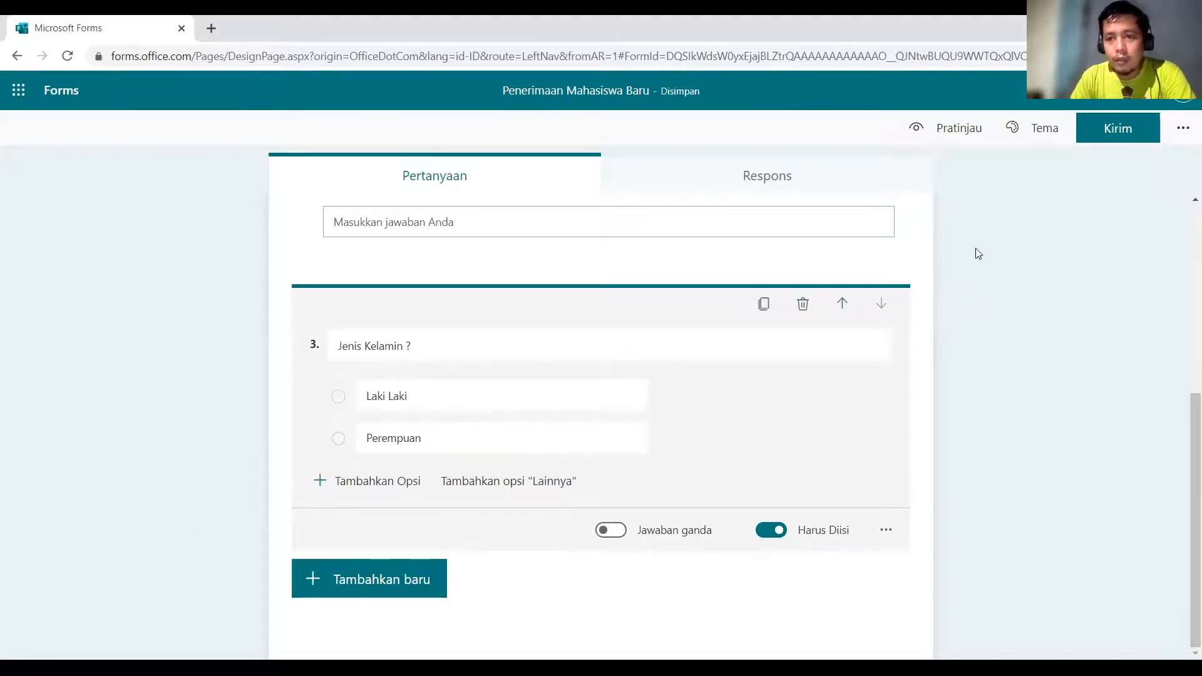
{"action": "left_click", "coordinate": [1028, 139]}
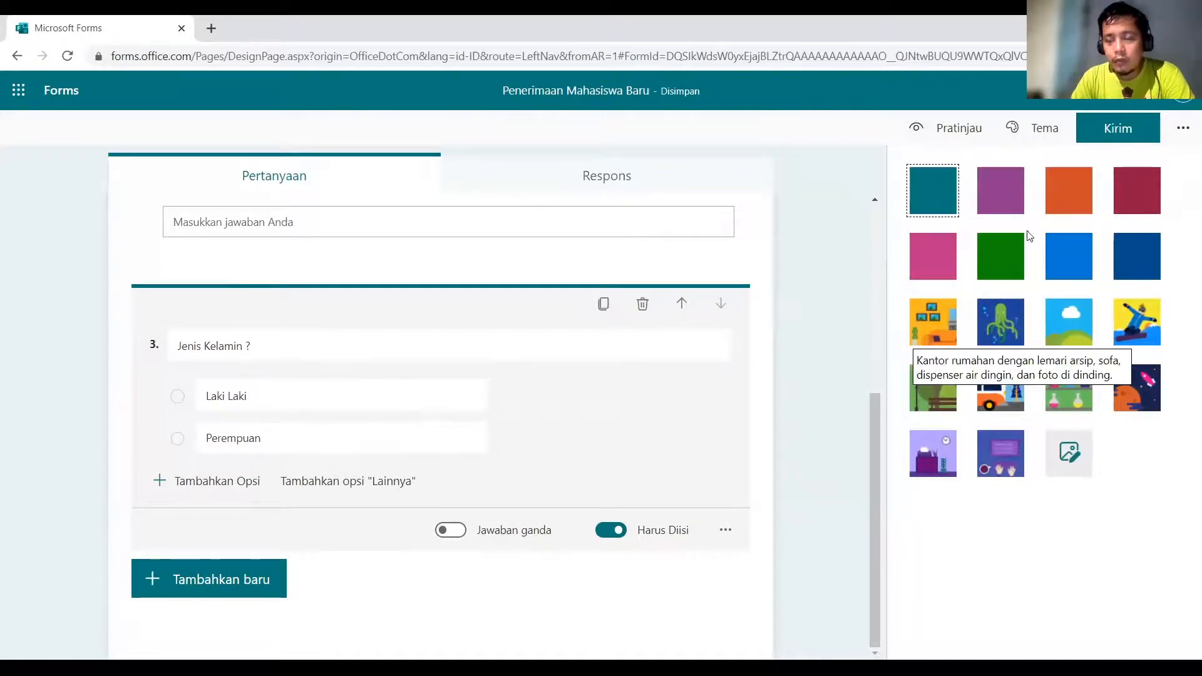
Choose a custom theme image, checking OneDrive and computer upload before returning to web search.
{"action": "left_click", "coordinate": [1071, 452]}
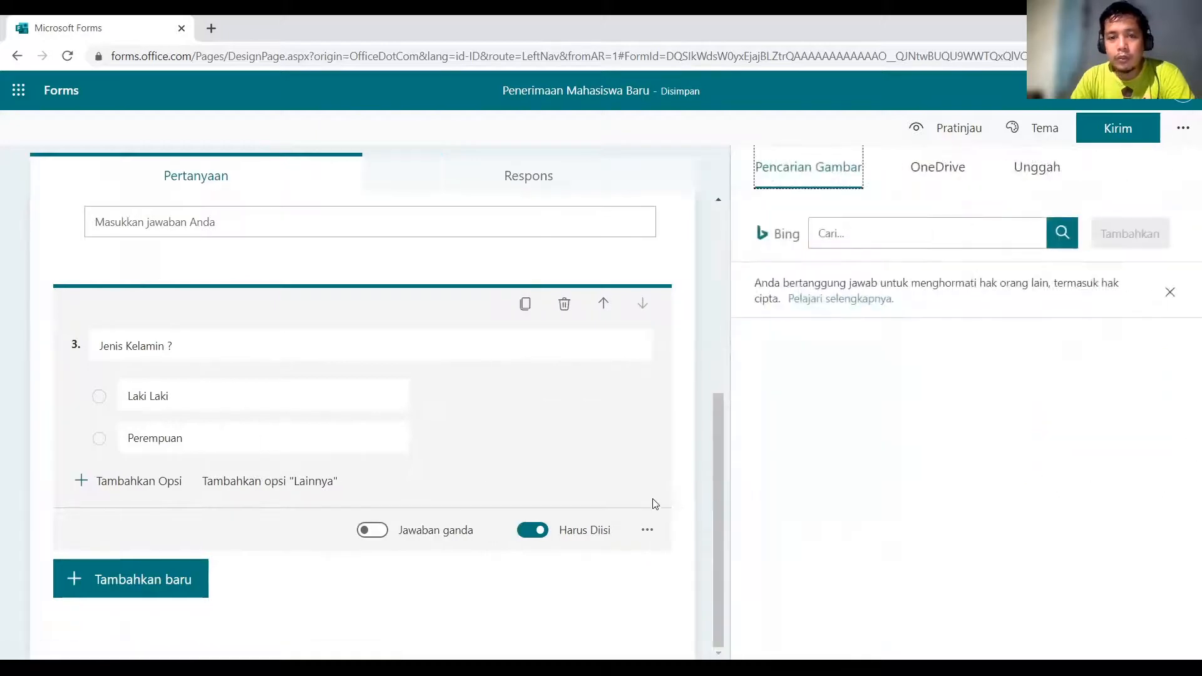
{"action": "left_click", "coordinate": [922, 175]}
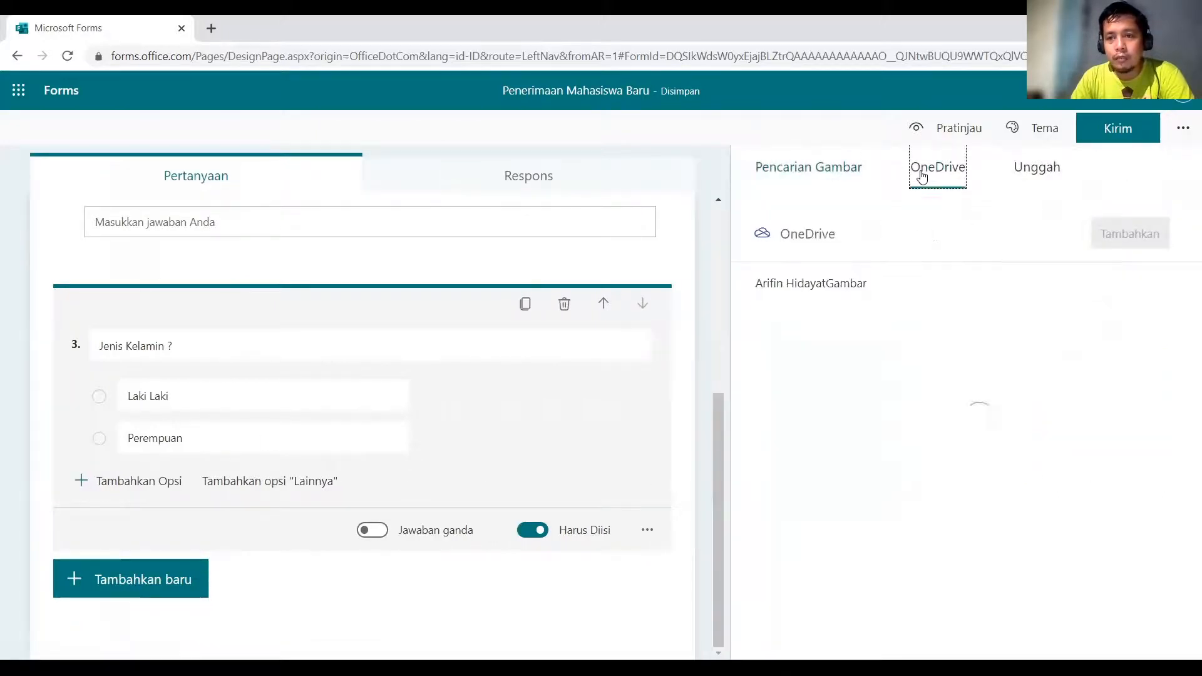
{"action": "left_click", "coordinate": [1033, 173]}
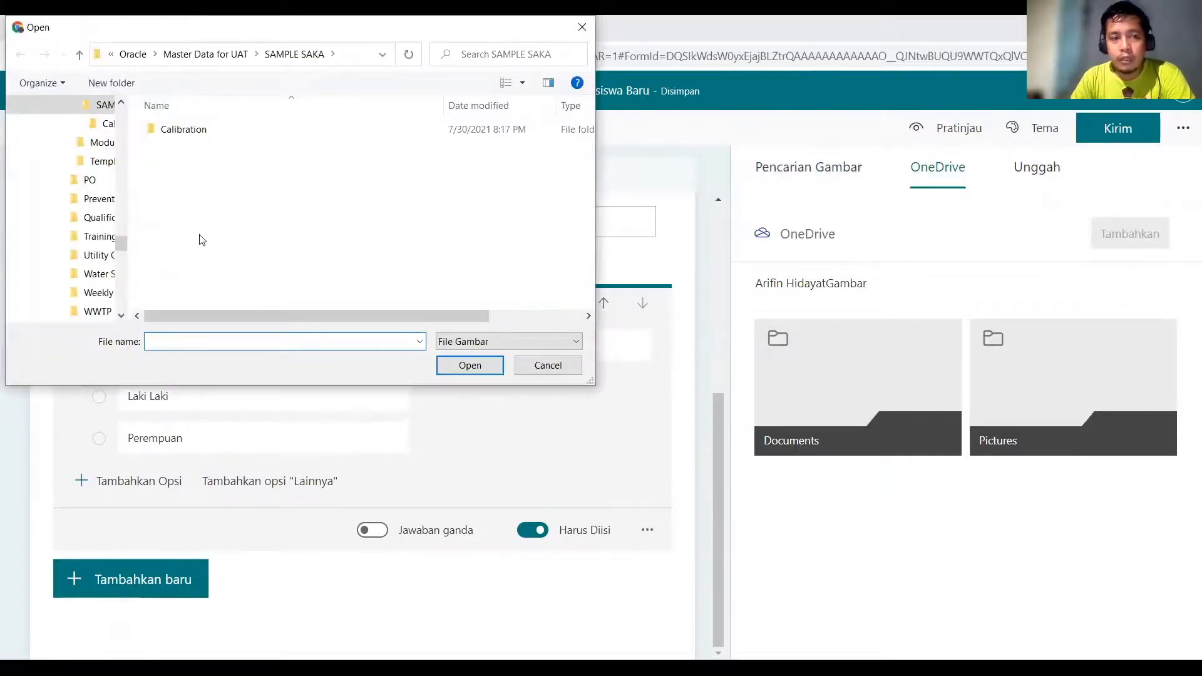
{"action": "left_click", "coordinate": [551, 368]}
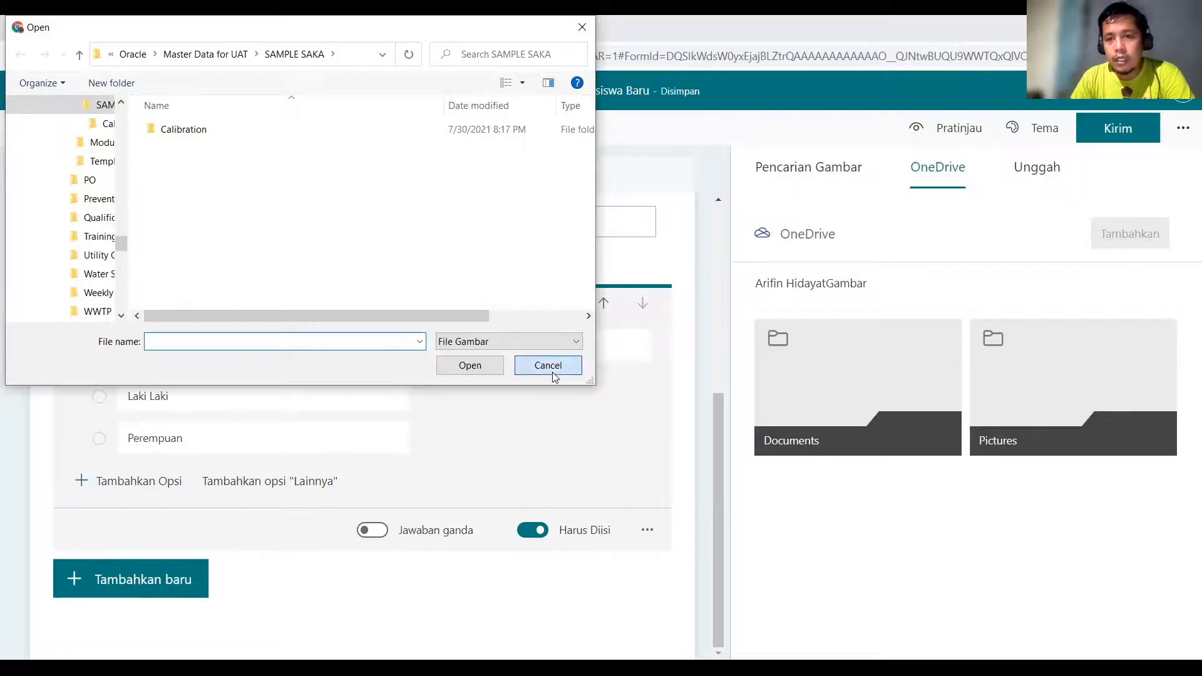
{"action": "left_click", "coordinate": [812, 168]}
Search images for 'pexel' and apply the red rose photo as the theme background.
{"action": "left_click", "coordinate": [872, 237]}
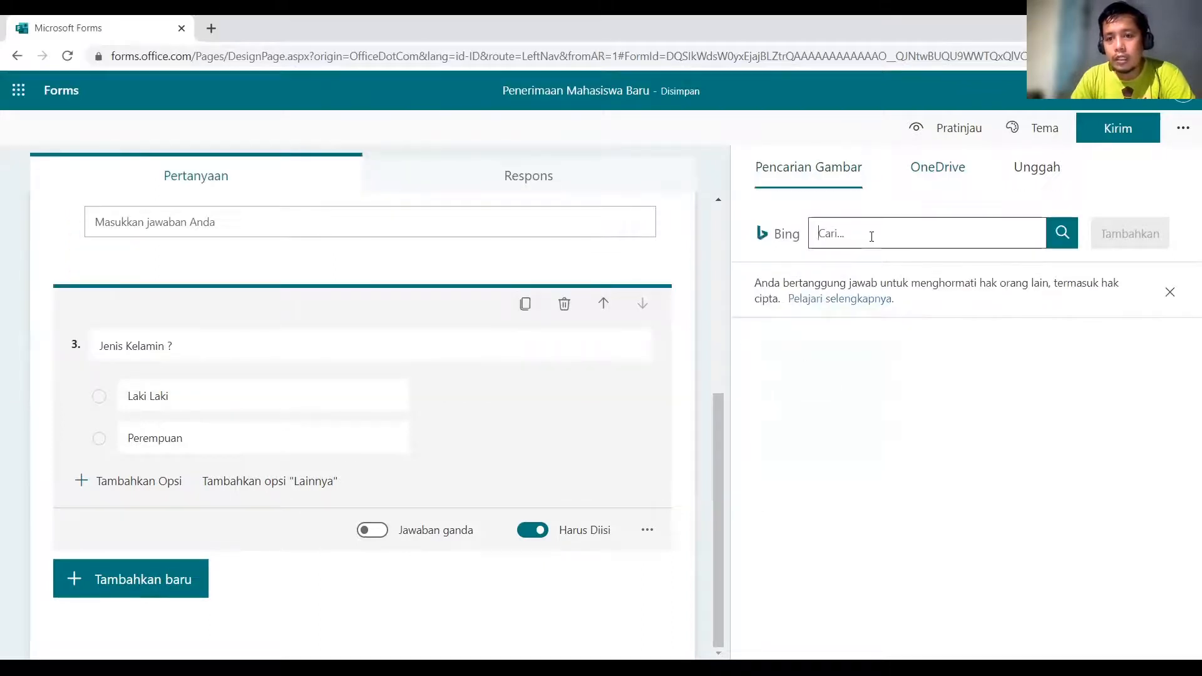
{"action": "type", "text": "p"}
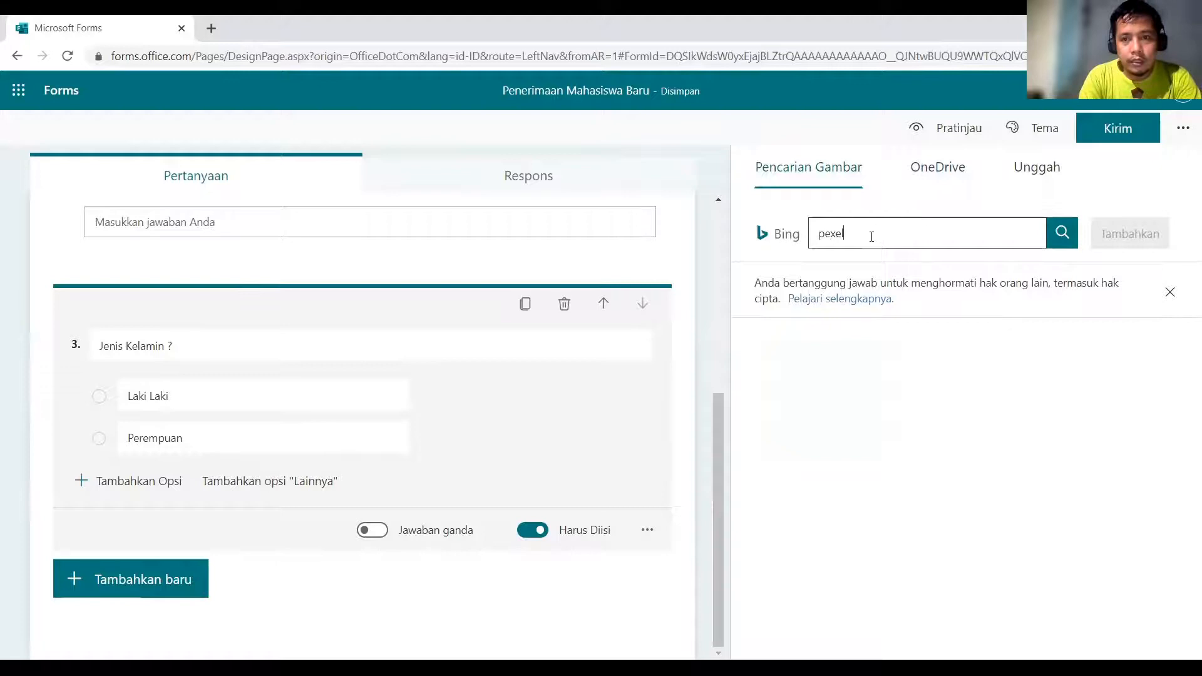
{"action": "type", "text": "exel"}
{"action": "key", "text": "Return"}
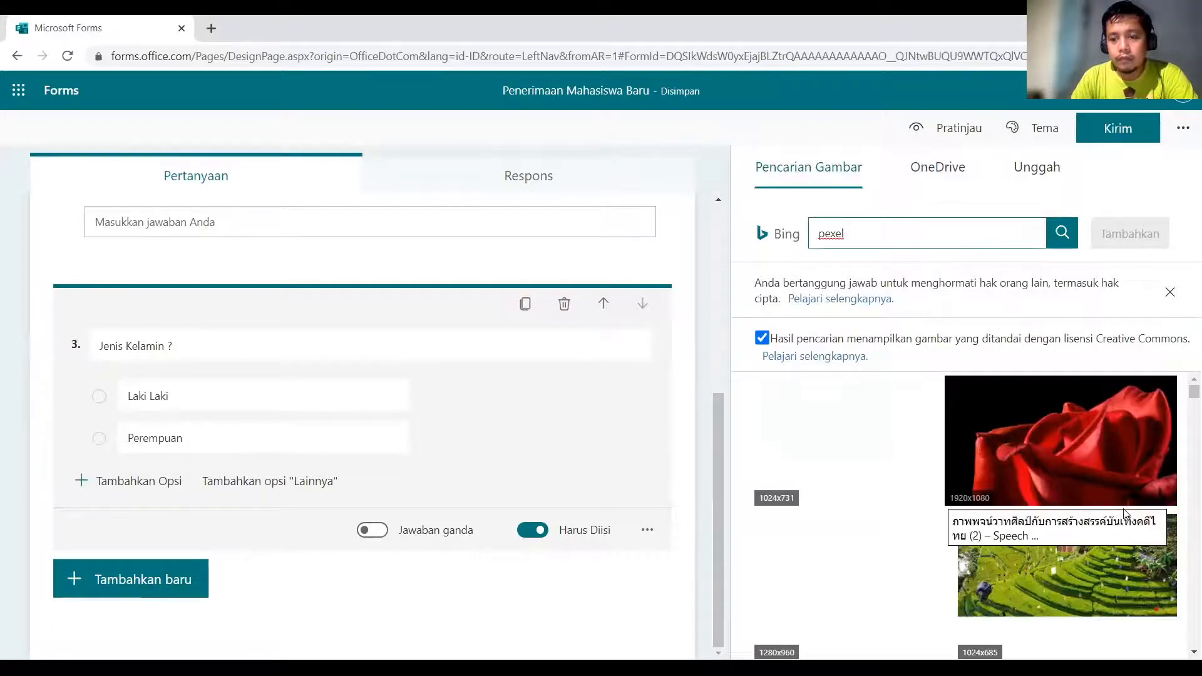
{"action": "left_click", "coordinate": [1054, 444]}
{"action": "left_click", "coordinate": [1130, 234]}
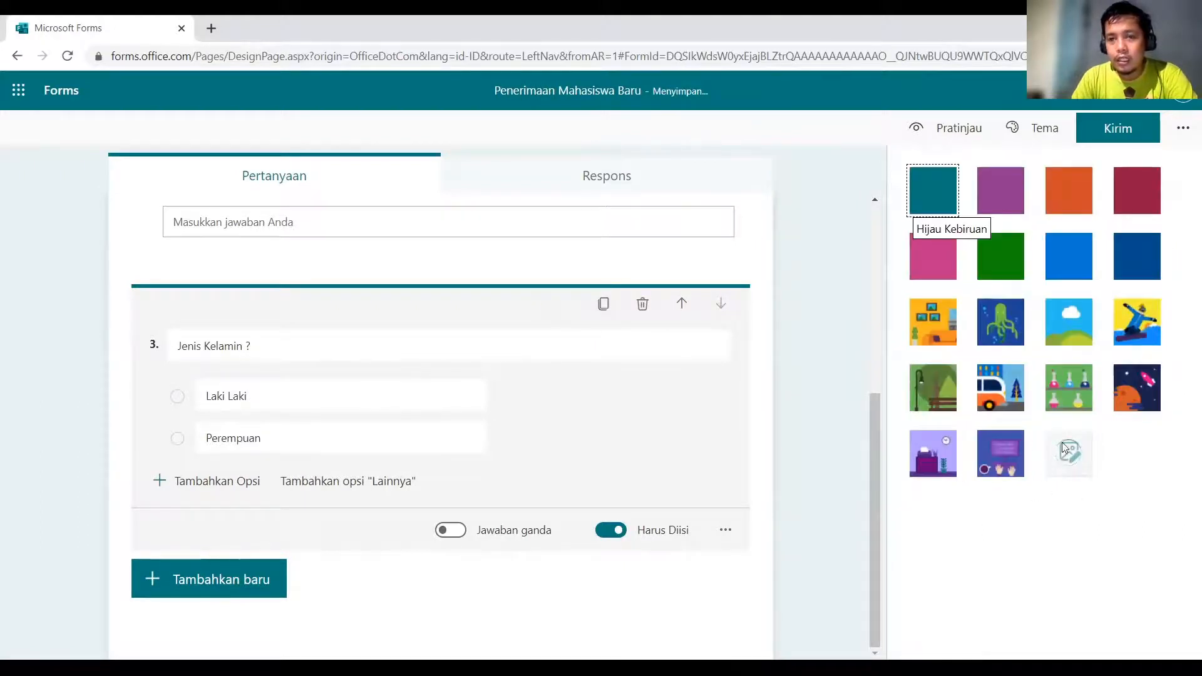
{"action": "left_click", "coordinate": [1055, 471]}
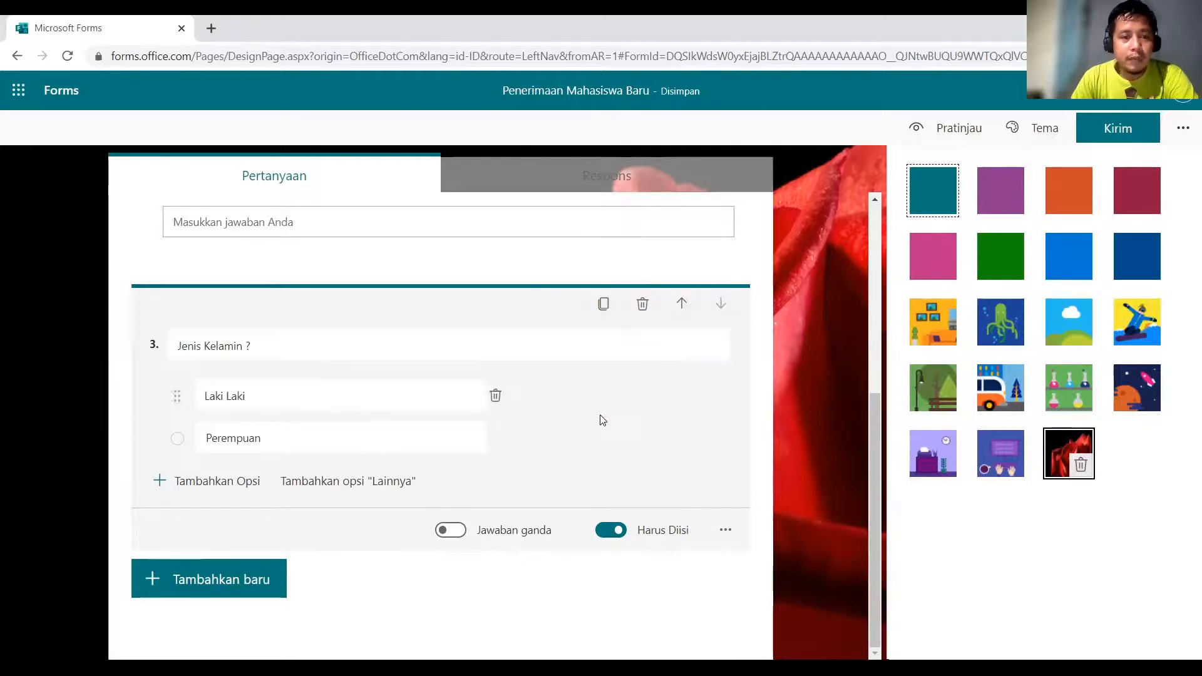
{"action": "scroll", "coordinate": [603, 420], "scroll_direction": "up", "scroll_amount": 6}
Preview the form in the mobile phone layout and scroll through all three questions.
{"action": "left_click", "coordinate": [956, 135]}
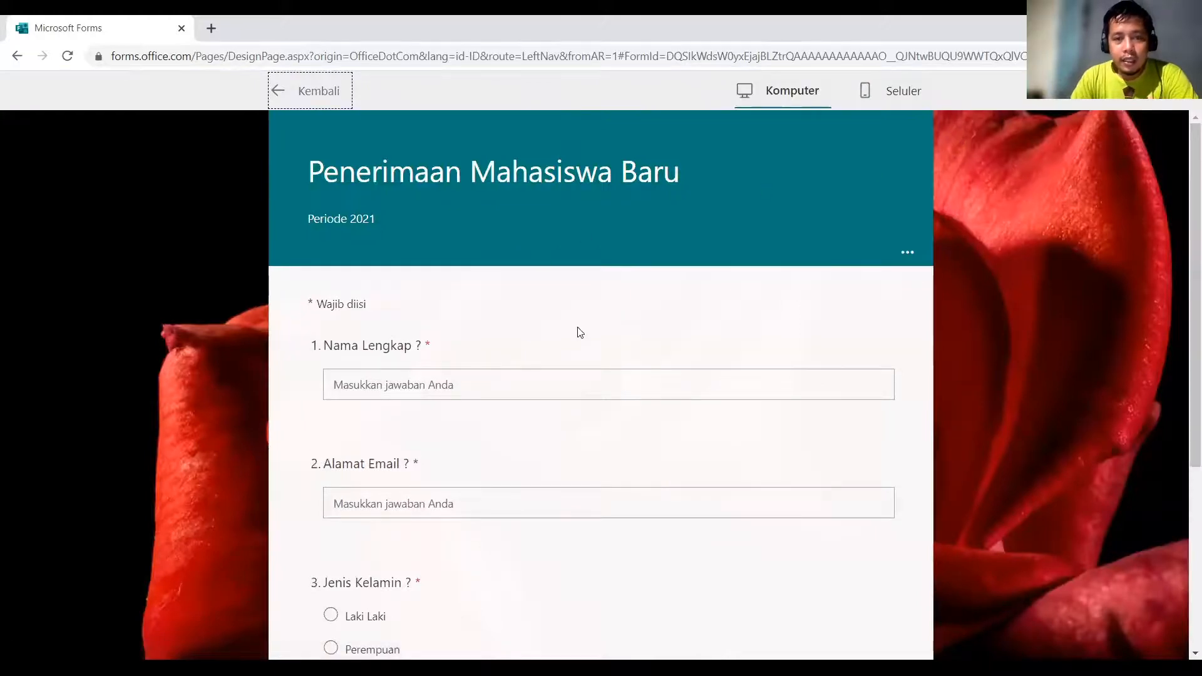
{"action": "scroll", "coordinate": [580, 332], "scroll_direction": "down", "scroll_amount": 5}
{"action": "scroll", "coordinate": [580, 333], "scroll_direction": "up", "scroll_amount": 5}
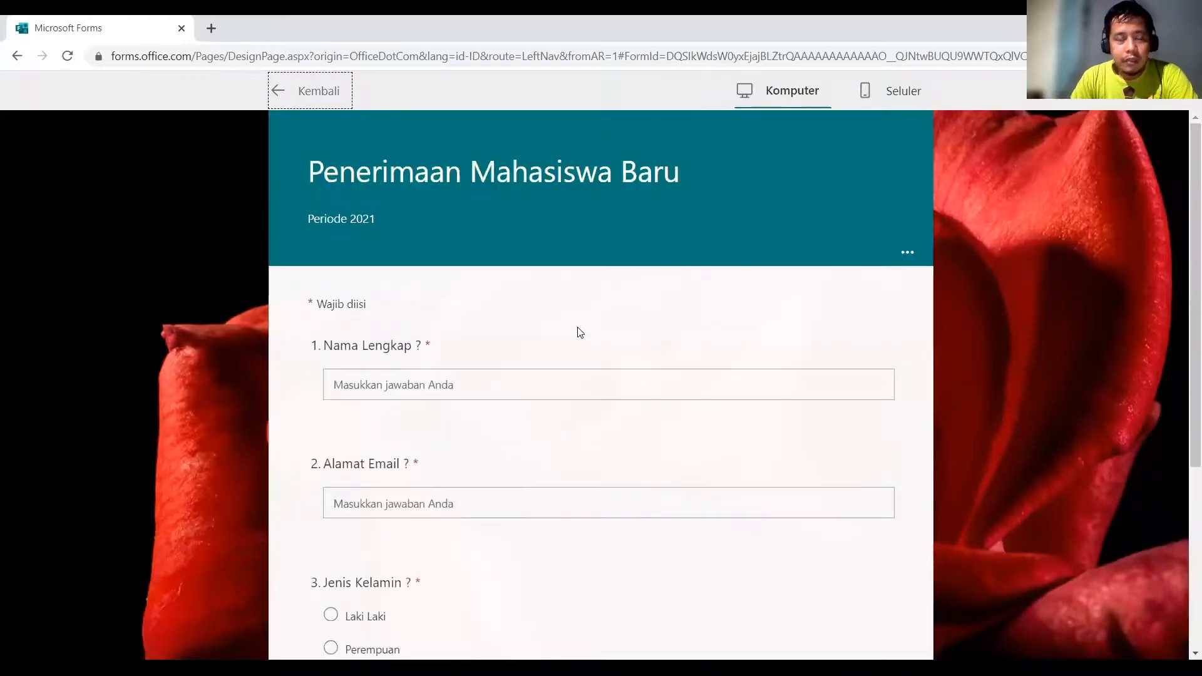
{"action": "left_click", "coordinate": [901, 90]}
{"action": "scroll", "coordinate": [832, 357], "scroll_direction": "down", "scroll_amount": 2}
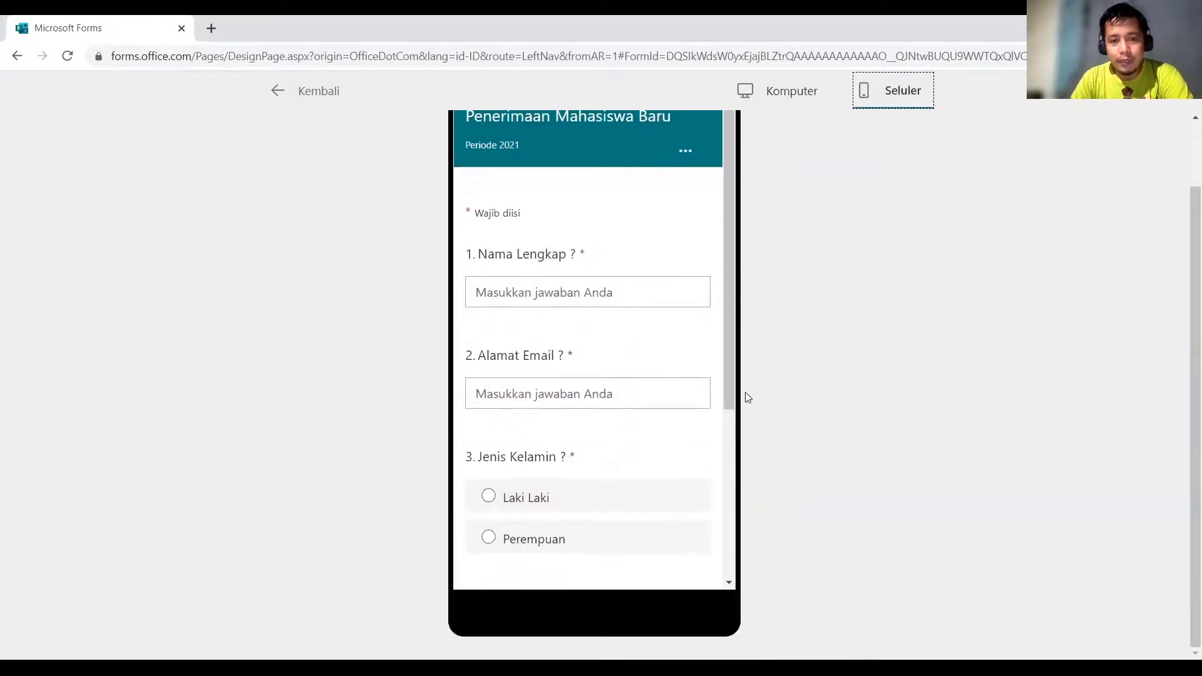
{"action": "scroll", "coordinate": [720, 400], "scroll_direction": "down", "scroll_amount": 5}
{"action": "scroll", "coordinate": [721, 411], "scroll_direction": "up", "scroll_amount": 5}
{"action": "scroll", "coordinate": [722, 411], "scroll_direction": "down", "scroll_amount": 5}
{"action": "scroll", "coordinate": [721, 411], "scroll_direction": "up", "scroll_amount": 5}
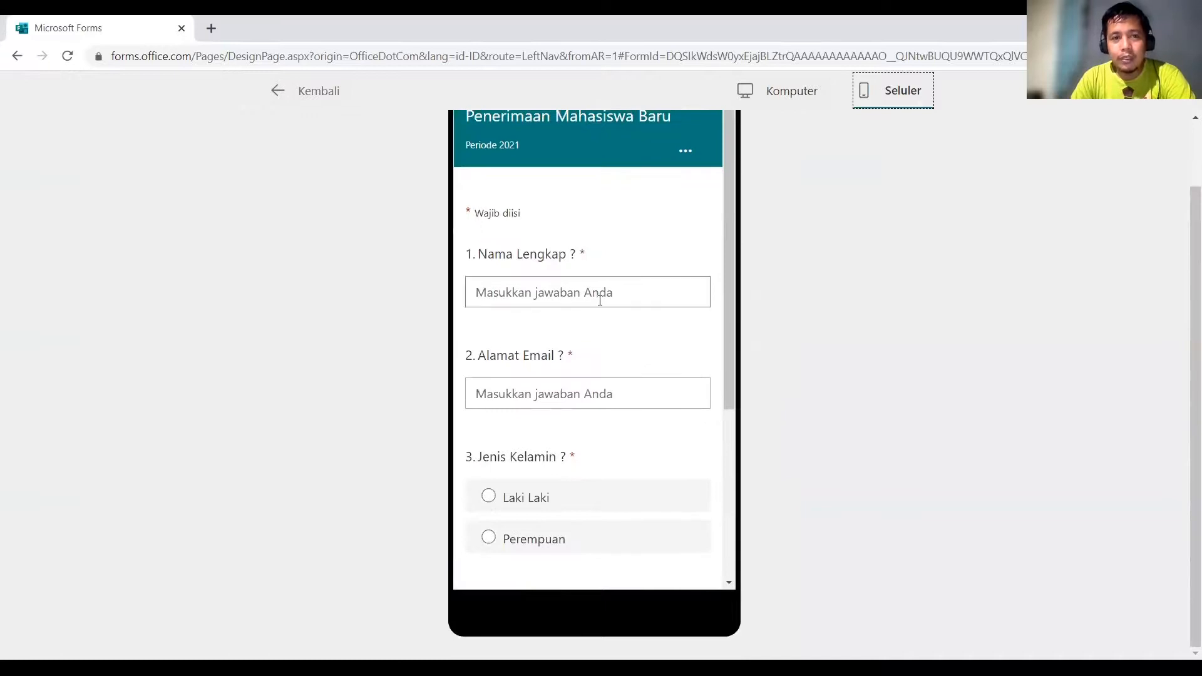
{"action": "scroll", "coordinate": [770, 321], "scroll_direction": "up", "scroll_amount": 2}
{"action": "scroll", "coordinate": [770, 320], "scroll_direction": "down", "scroll_amount": 2}
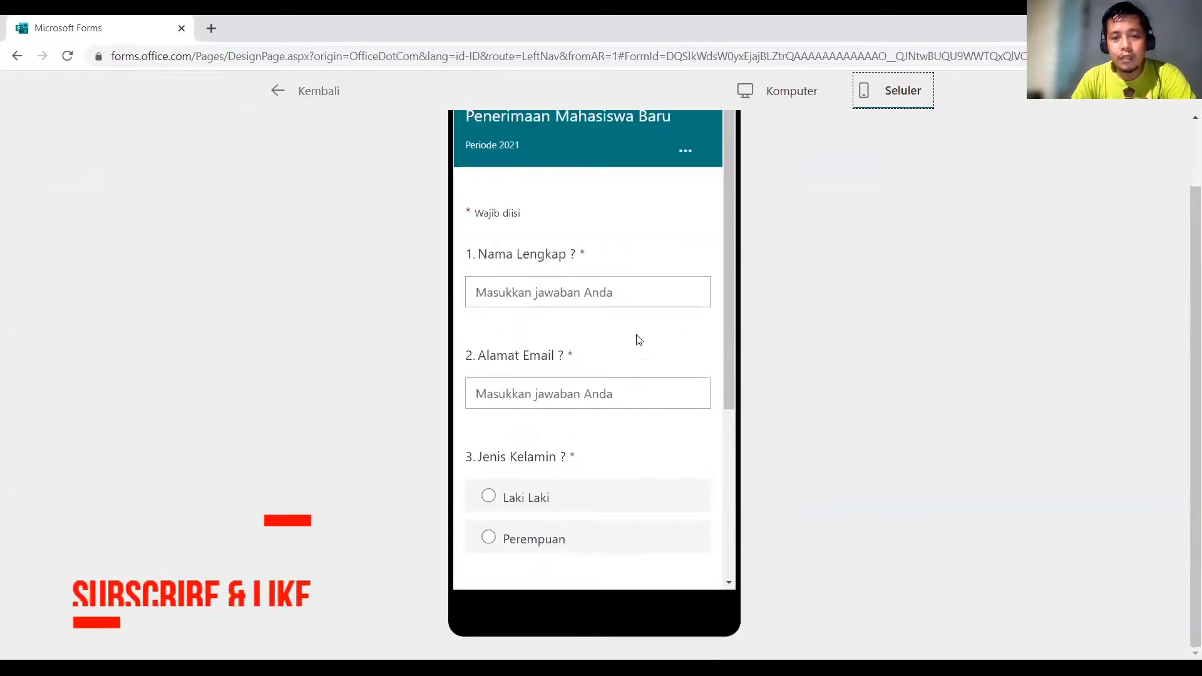
{"action": "scroll", "coordinate": [630, 357], "scroll_direction": "down", "scroll_amount": 5}
{"action": "scroll", "coordinate": [631, 358], "scroll_direction": "up", "scroll_amount": 5}
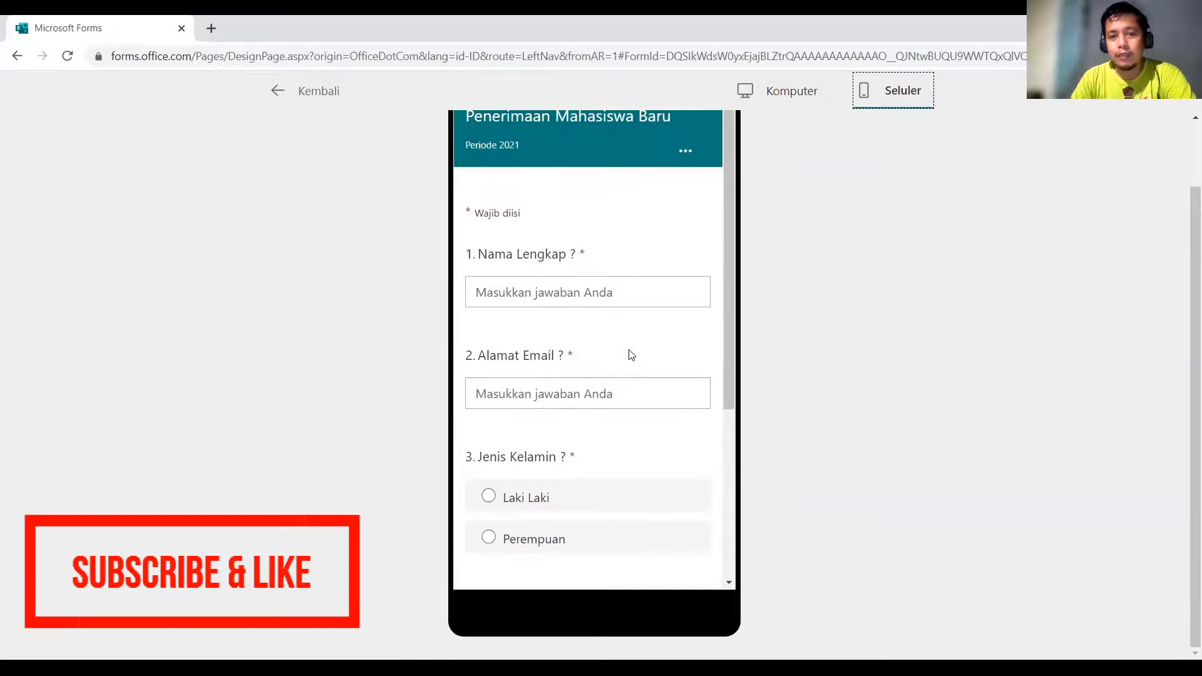
{"action": "scroll", "coordinate": [630, 352], "scroll_direction": "up", "scroll_amount": 2}
{"action": "scroll", "coordinate": [630, 354], "scroll_direction": "down", "scroll_amount": 4}
{"action": "scroll", "coordinate": [630, 355], "scroll_direction": "up", "scroll_amount": 4}
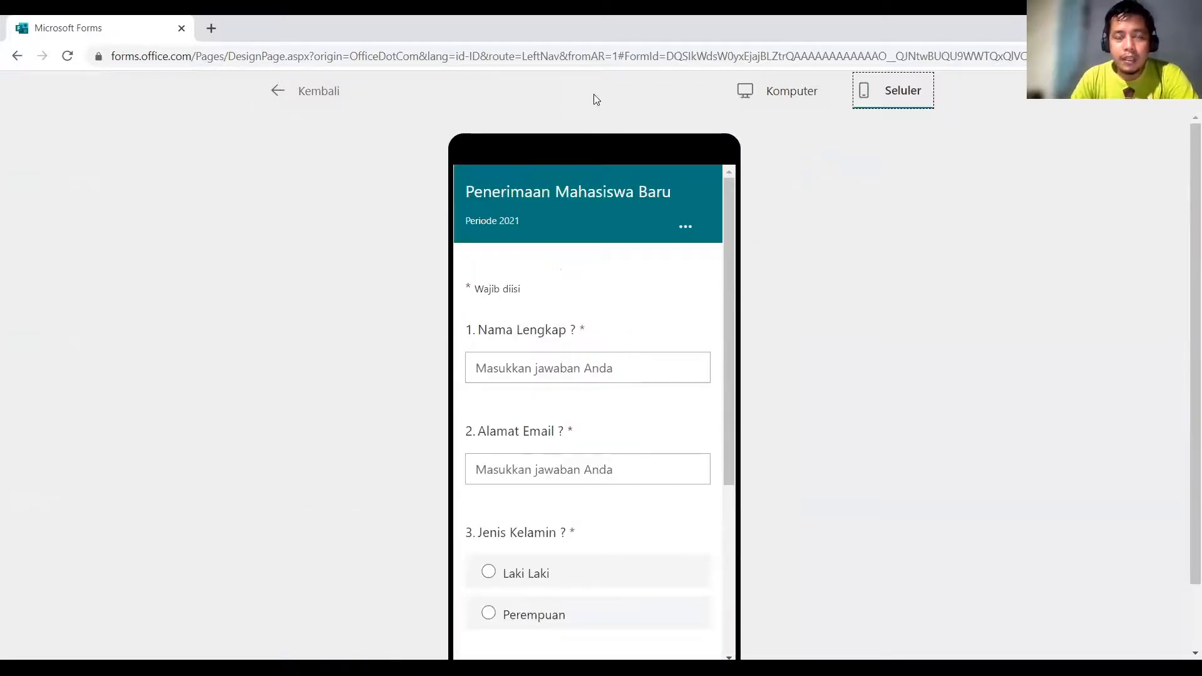
Close the preview and switch the form's sharing link to a shortened URL.
{"action": "left_click", "coordinate": [349, 100]}
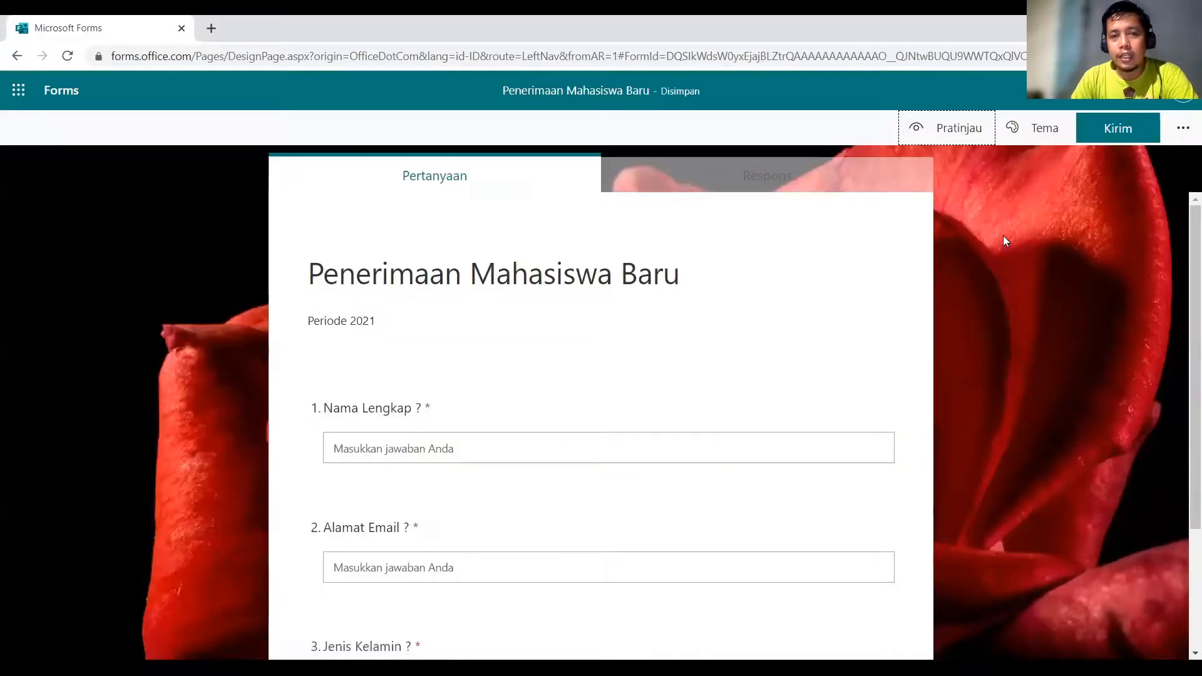
{"action": "scroll", "coordinate": [651, 322], "scroll_direction": "down", "scroll_amount": 3}
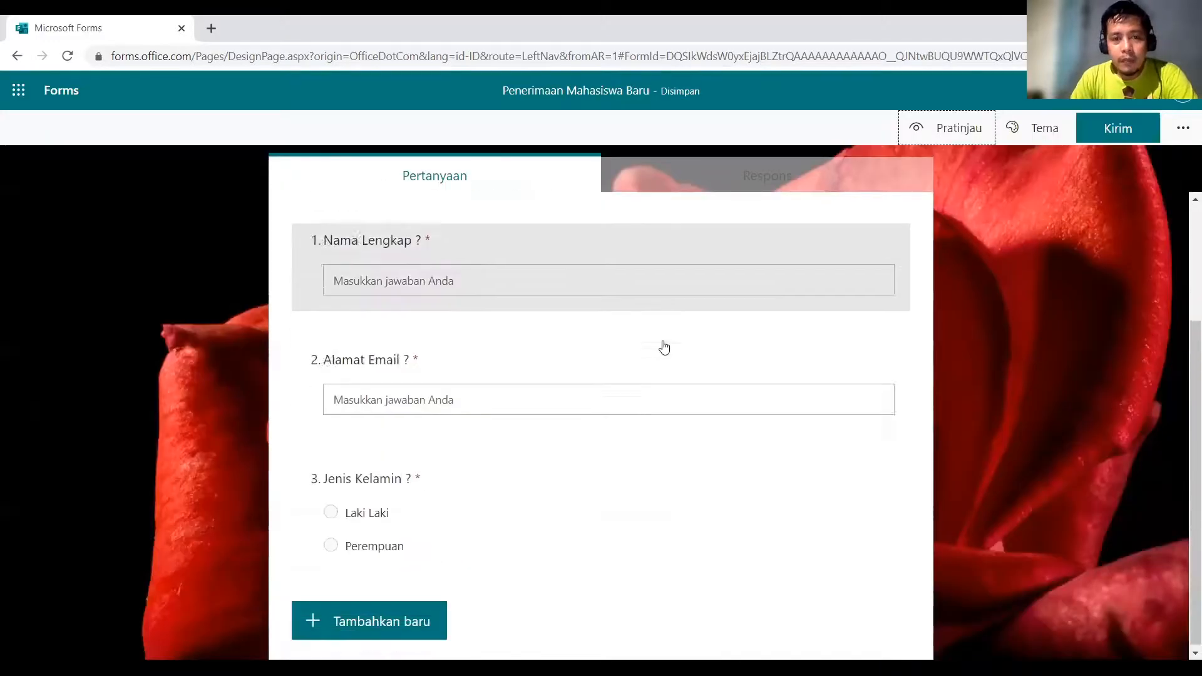
{"action": "scroll", "coordinate": [660, 343], "scroll_direction": "up", "scroll_amount": 3}
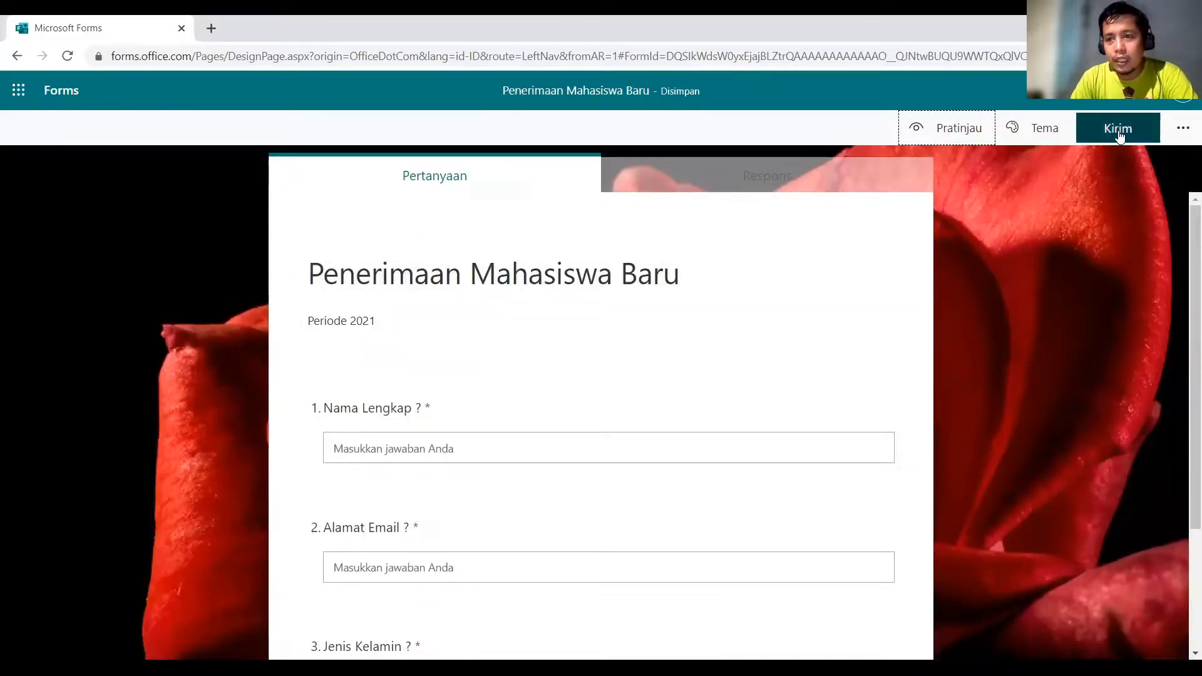
{"action": "left_click", "coordinate": [1118, 135]}
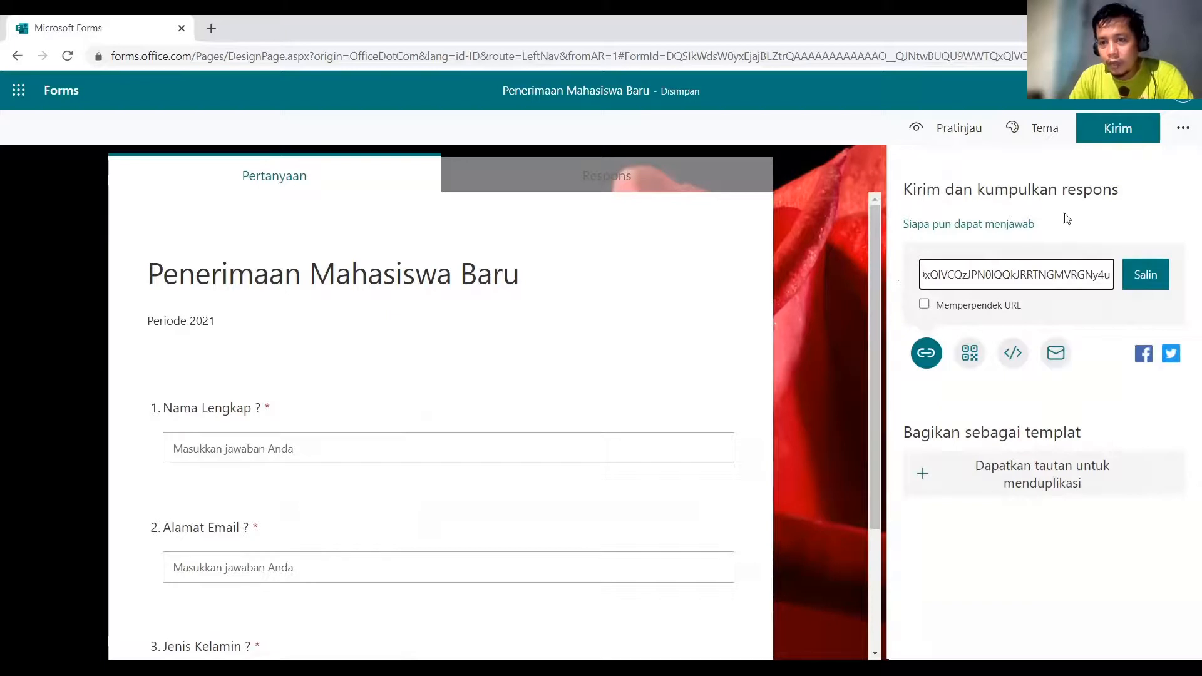
{"action": "left_click", "coordinate": [925, 306]}
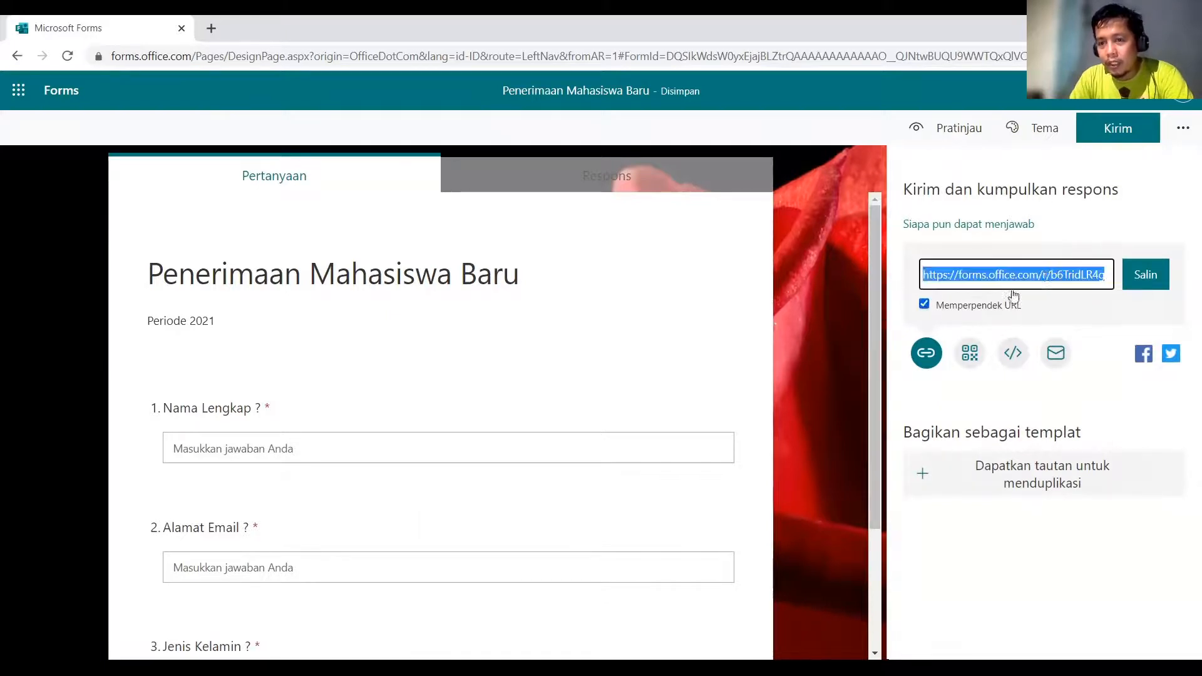
Look over the QR code and embed options, then copy the shortened link.
{"action": "left_click", "coordinate": [1047, 276]}
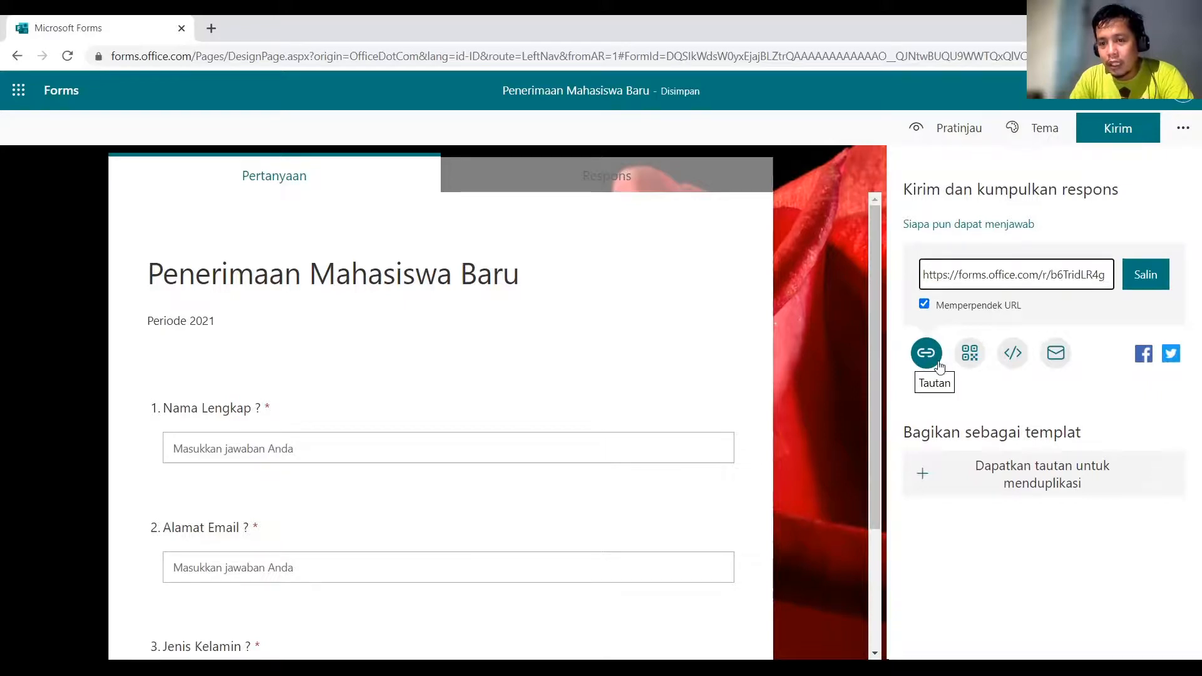
{"action": "left_click", "coordinate": [970, 354]}
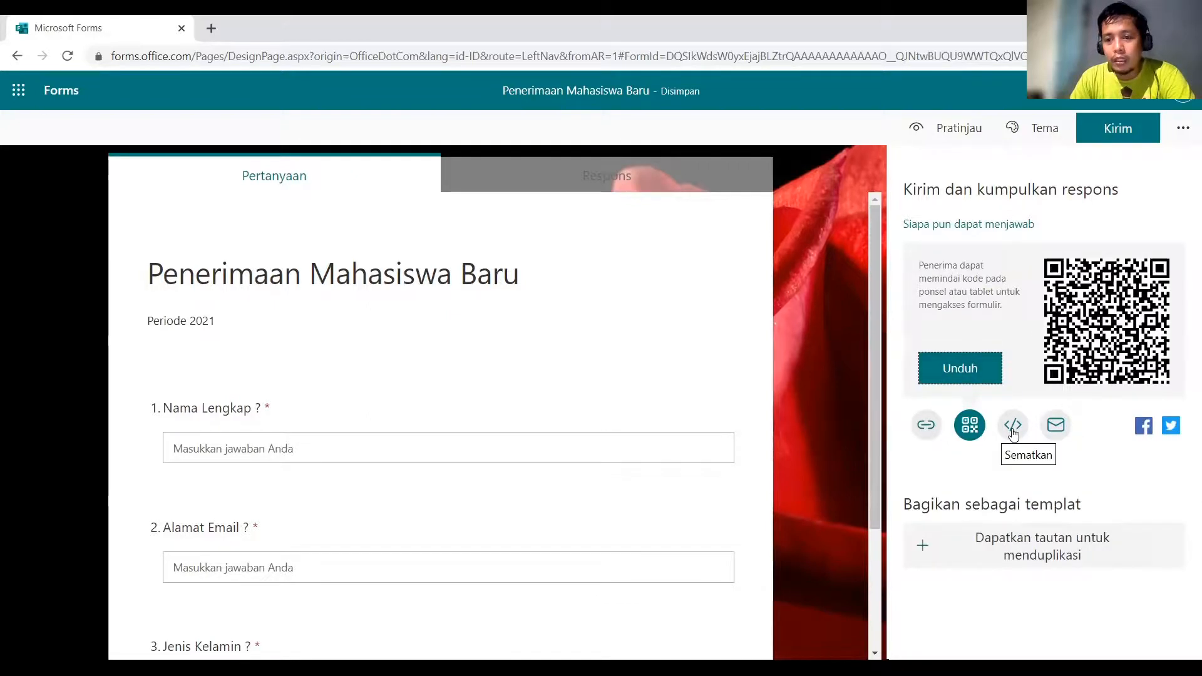
{"action": "left_click", "coordinate": [1012, 430]}
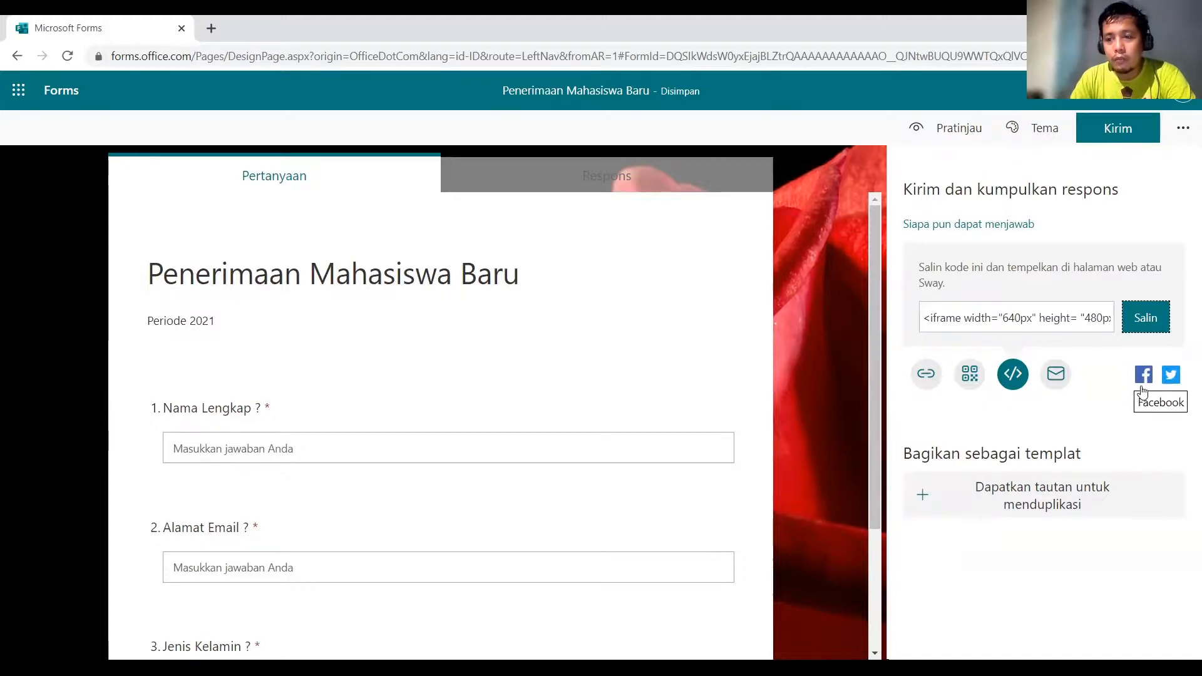
{"action": "left_click", "coordinate": [922, 374]}
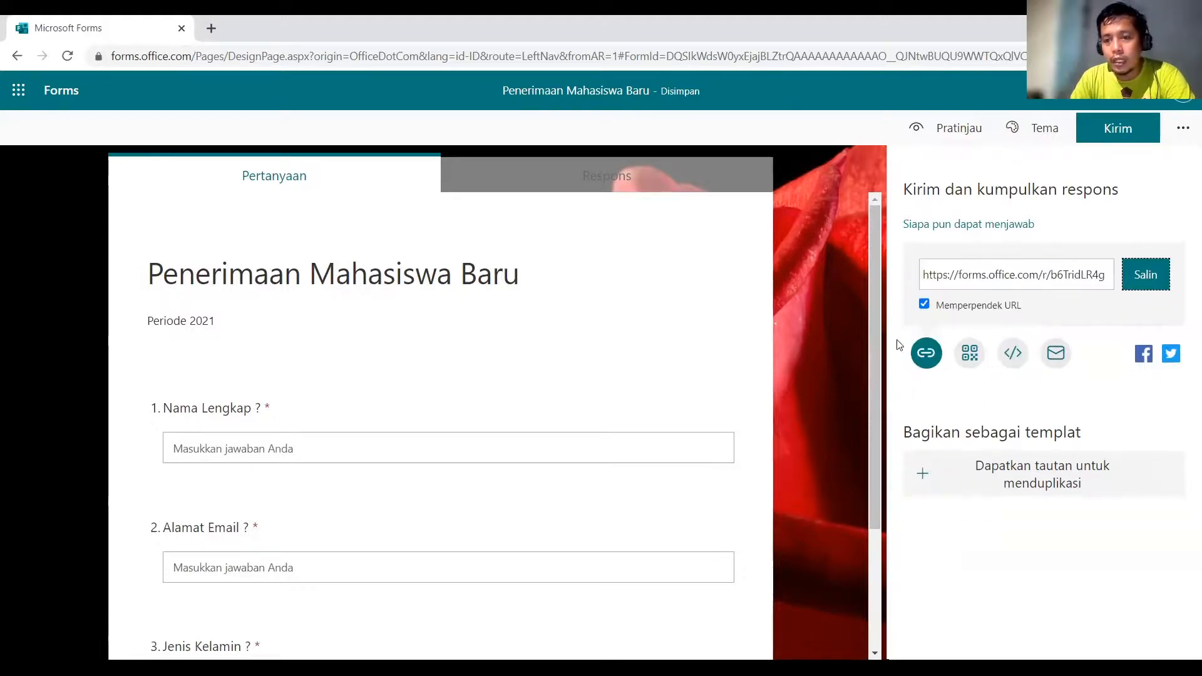
{"action": "left_click", "coordinate": [1145, 280]}
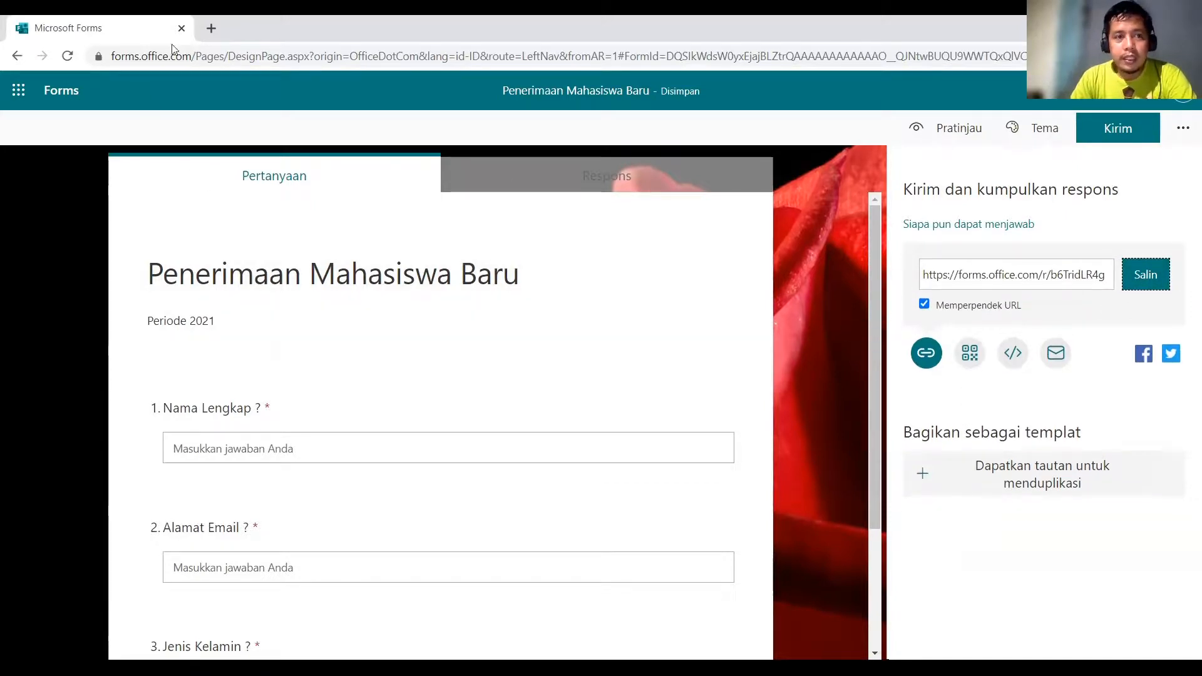
{"action": "left_click", "coordinate": [211, 30]}
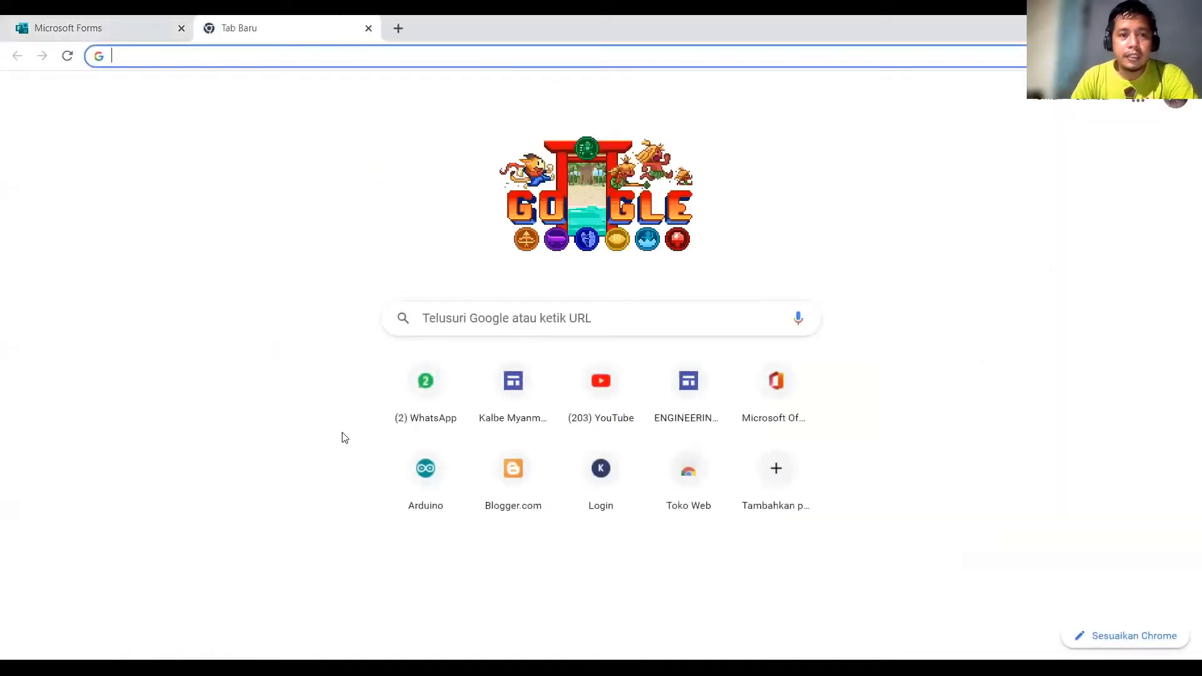
Load the pasted form link and enter the respondent's full name.
{"action": "type", "text": "https://forms.office.com/r/b6TridLR4g"}
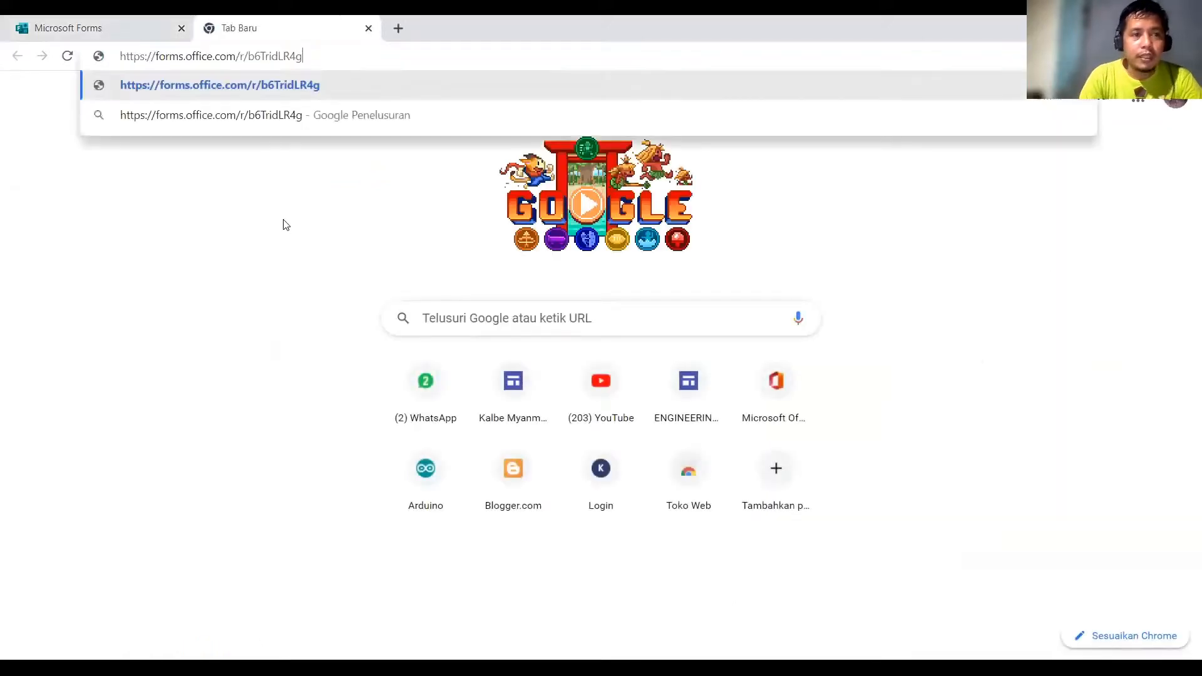
{"action": "key", "text": "Return"}
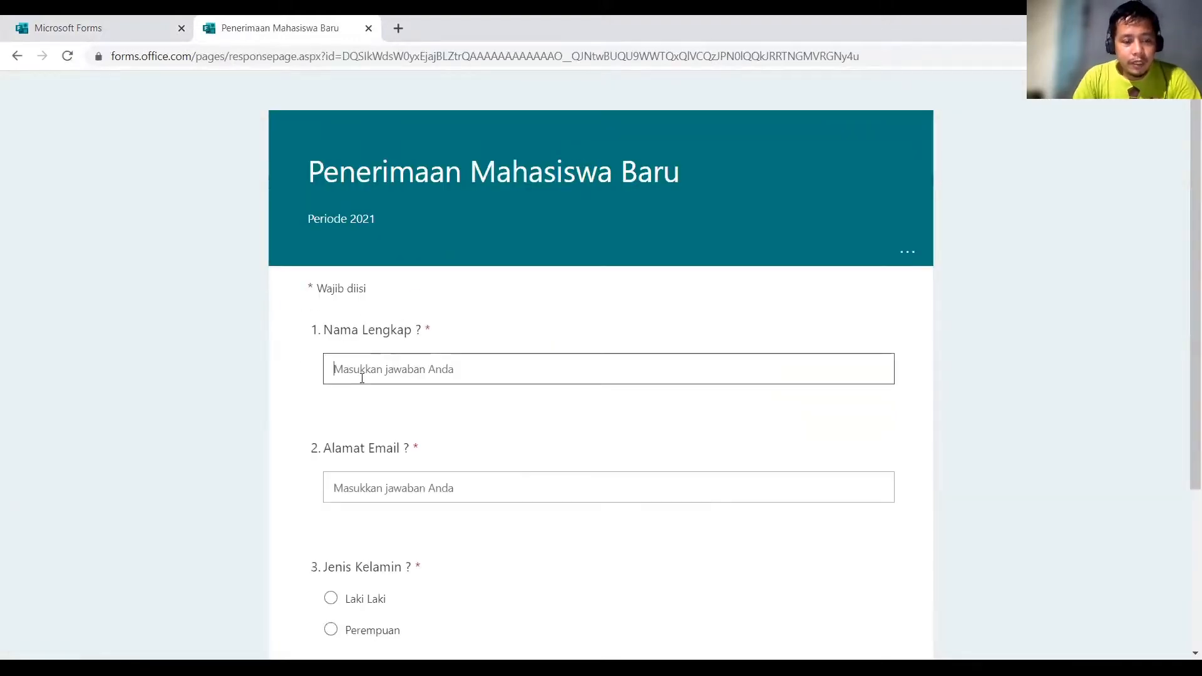
{"action": "type", "text": "Aifin"}
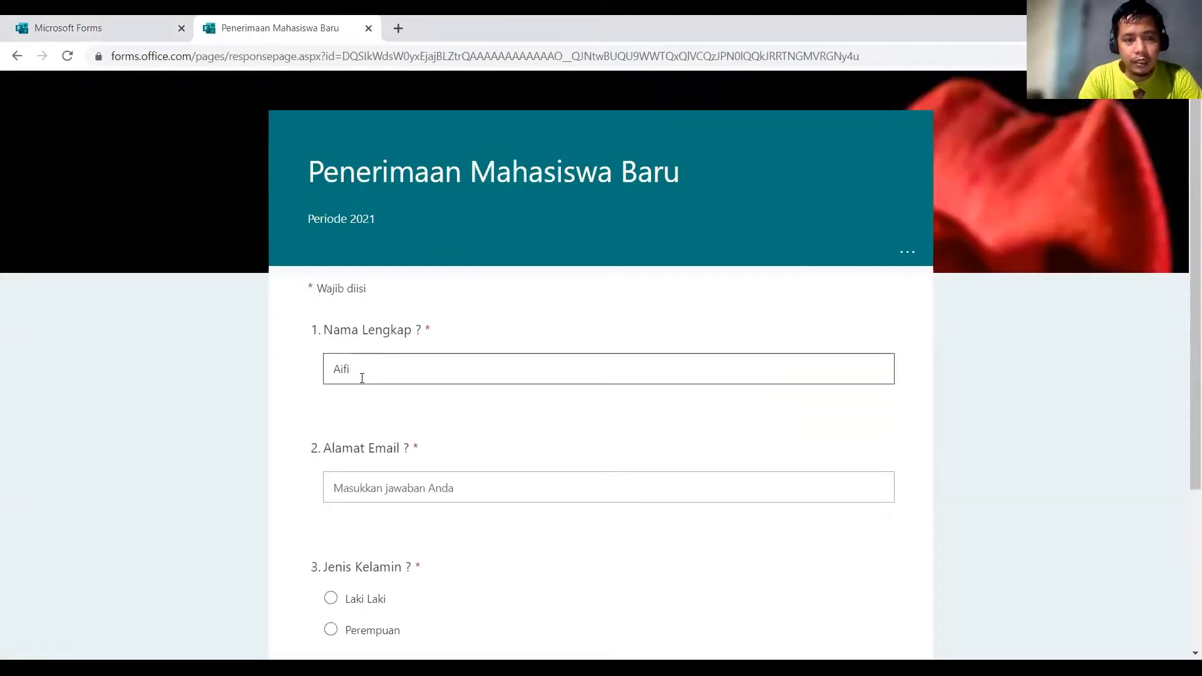
{"action": "key", "text": "BackSpace"}
{"action": "key", "text": "BackSpace"}
{"action": "key", "text": "BackSpace"}
{"action": "type", "text": "rifin"}
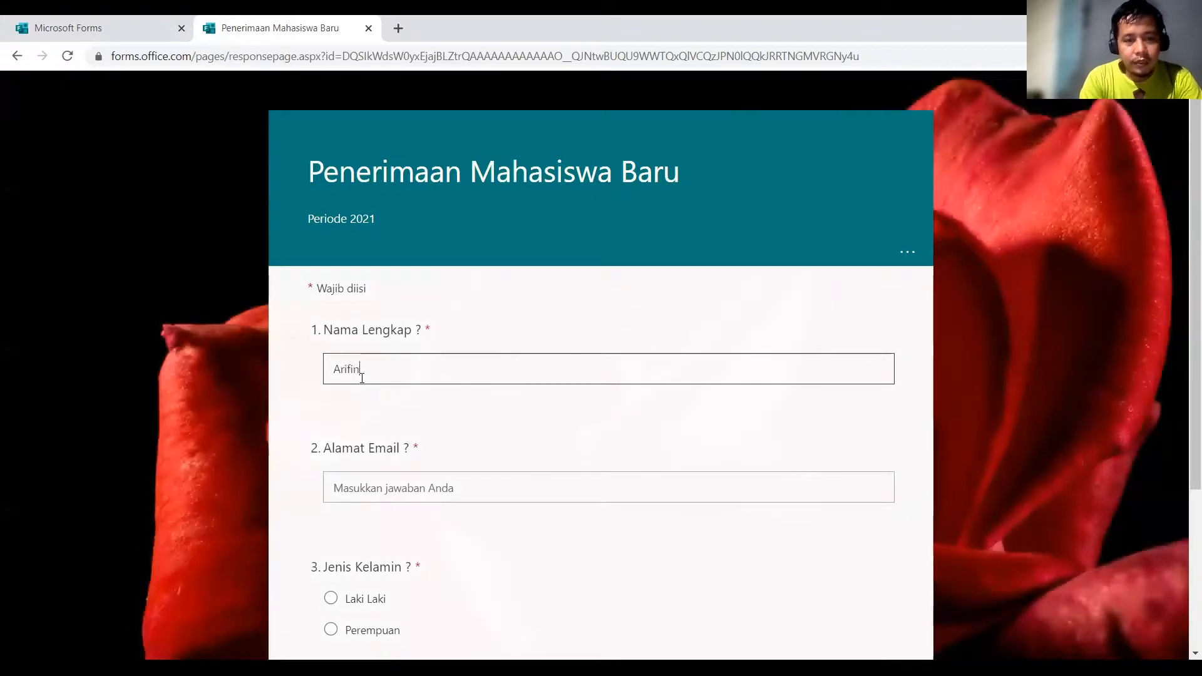
Enter the respondent's e-mail address, choose Laki Laki, and submit the response.
{"action": "left_click", "coordinate": [361, 489]}
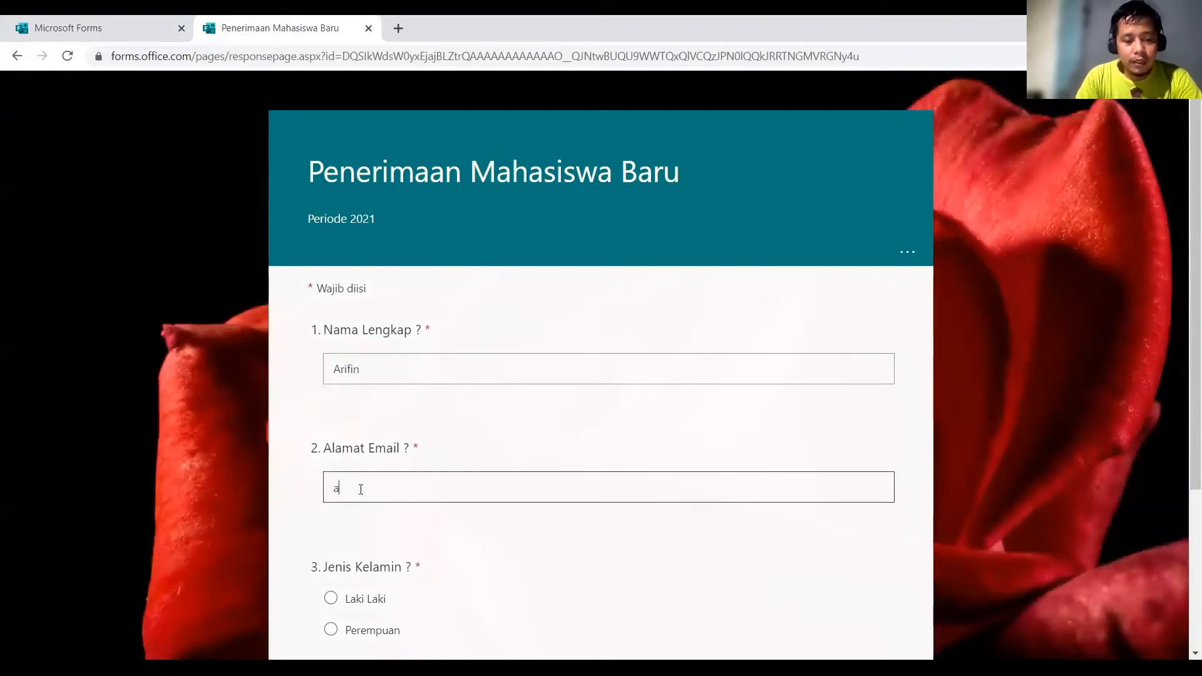
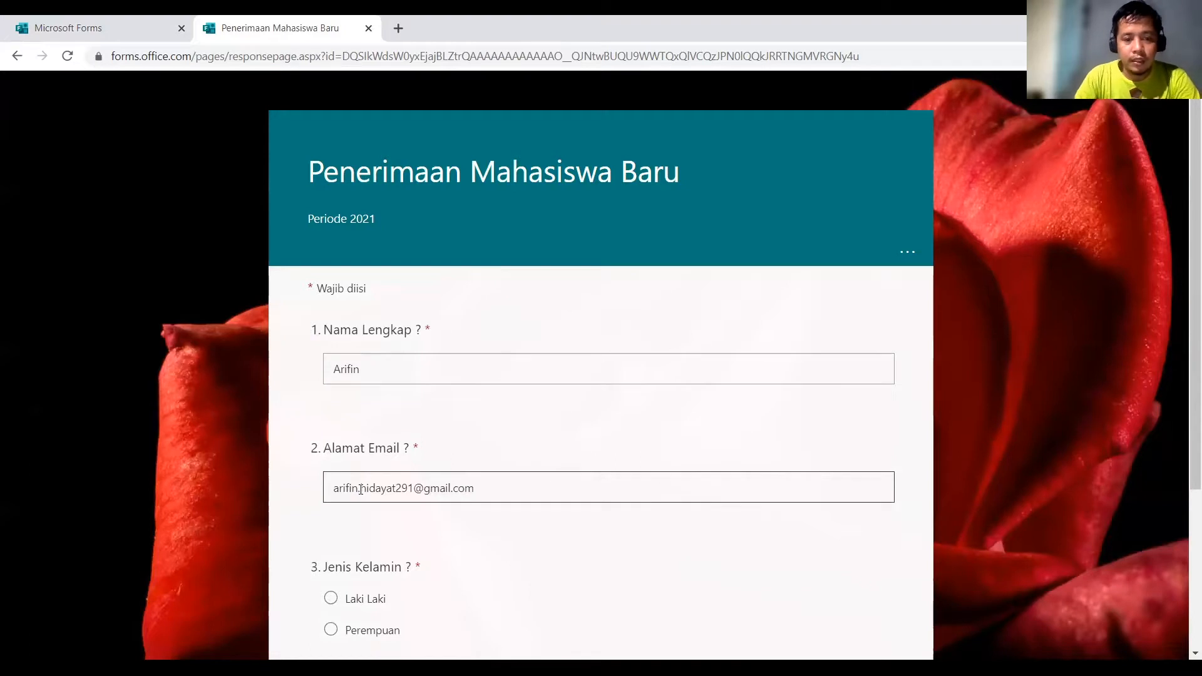
{"action": "scroll", "coordinate": [418, 424], "scroll_direction": "down", "scroll_amount": 4}
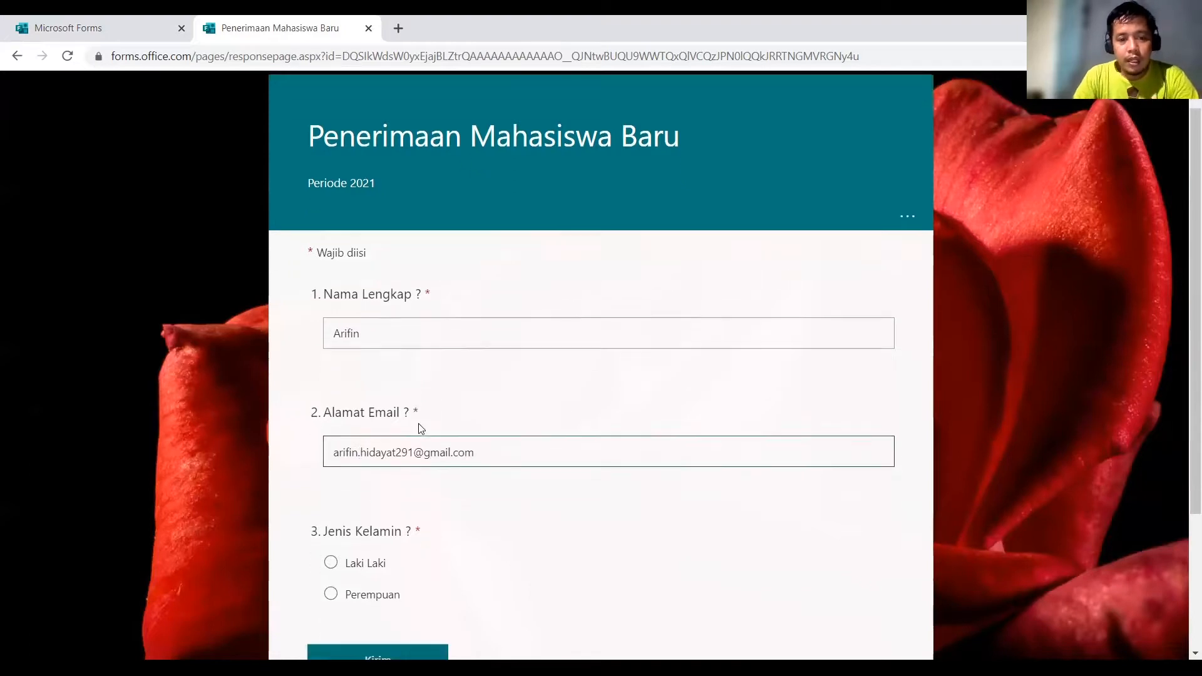
{"action": "left_click", "coordinate": [331, 369]}
{"action": "left_click", "coordinate": [360, 468]}
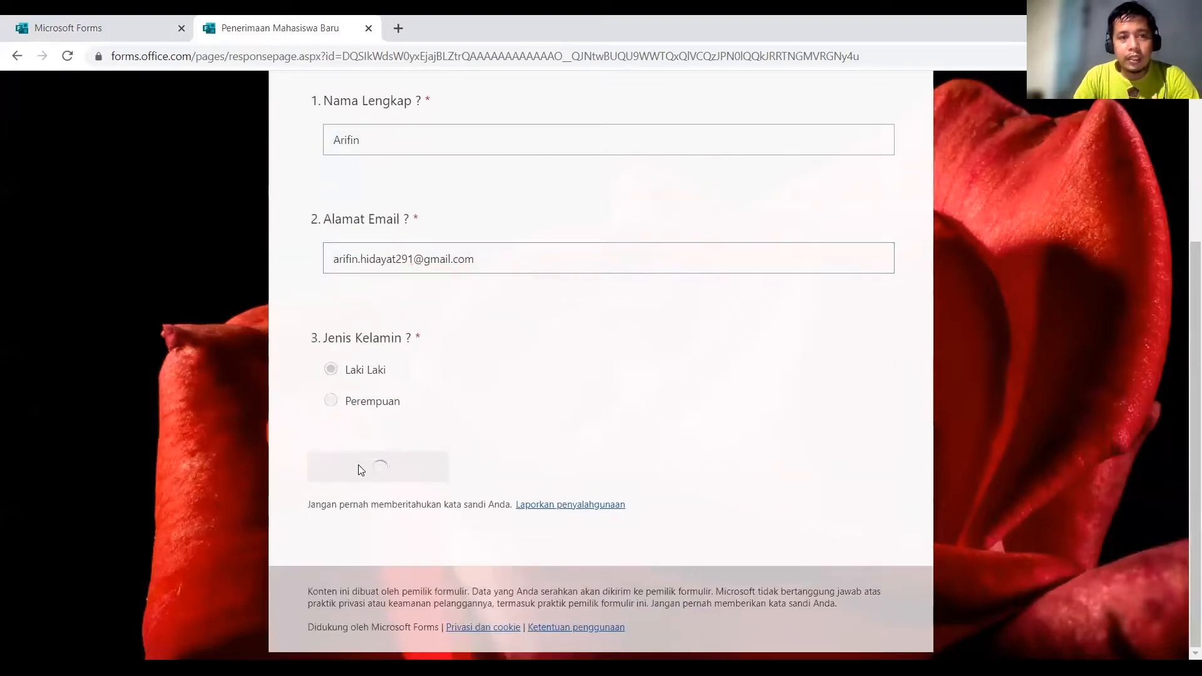
{"action": "scroll", "coordinate": [379, 451], "scroll_direction": "up", "scroll_amount": 4}
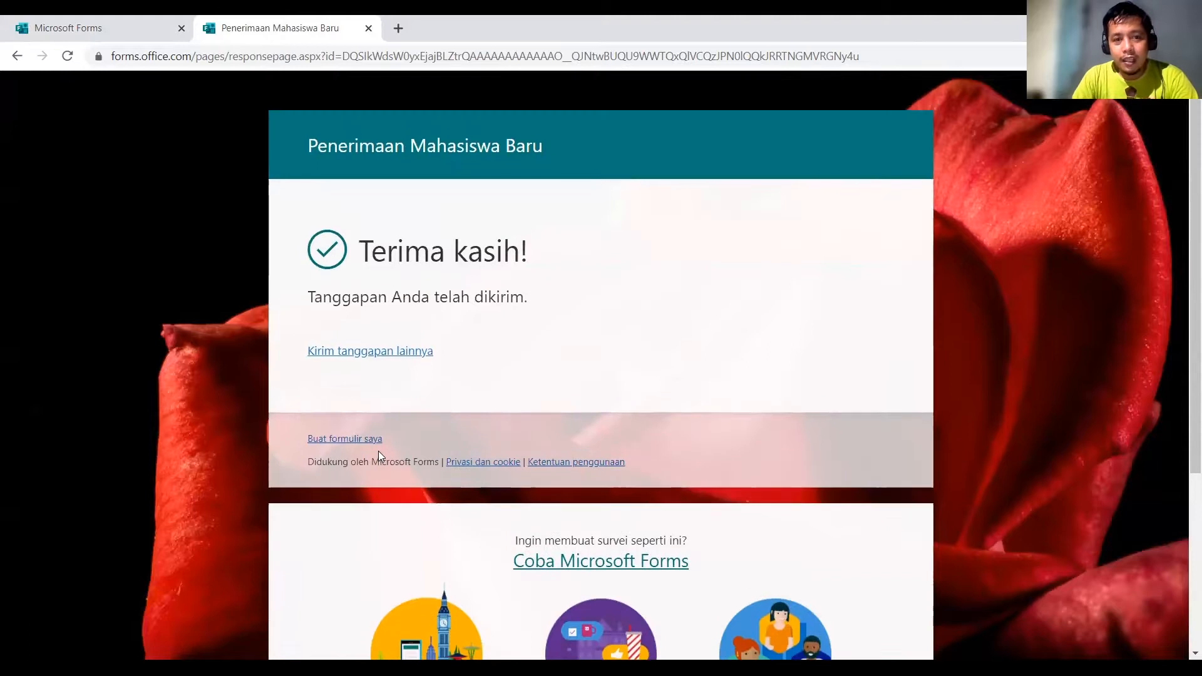
Check the single-response summary and export the results to an Excel .xlsx file.
{"action": "left_click", "coordinate": [94, 27]}
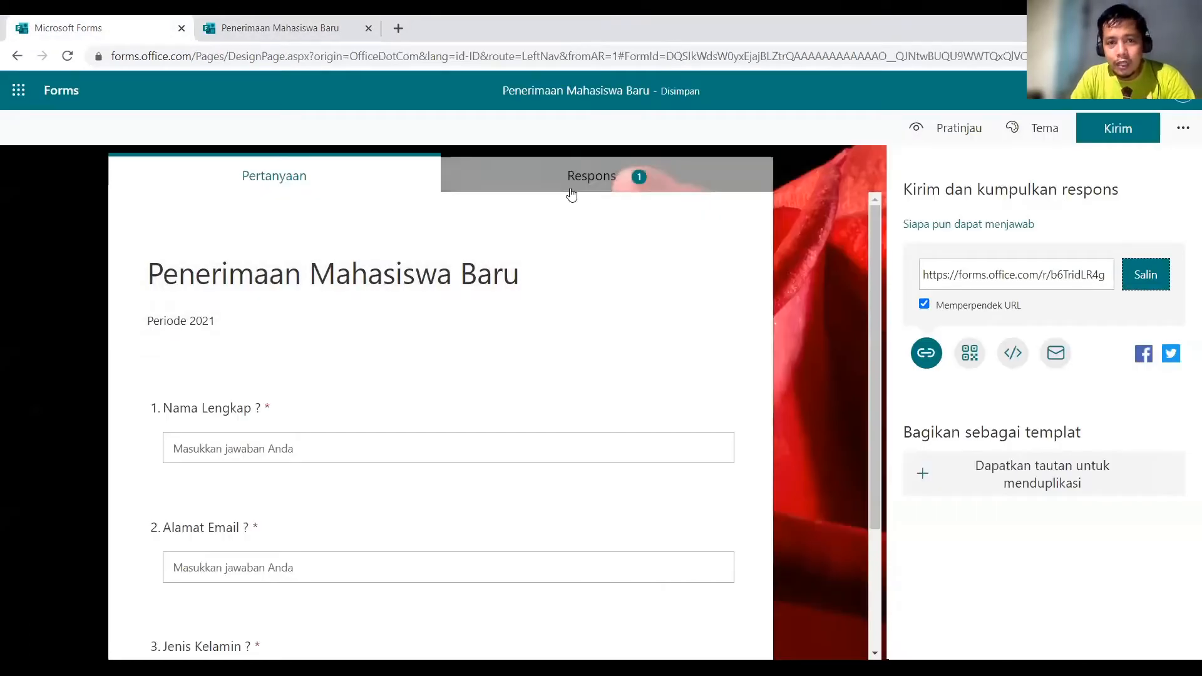
{"action": "left_click", "coordinate": [572, 190]}
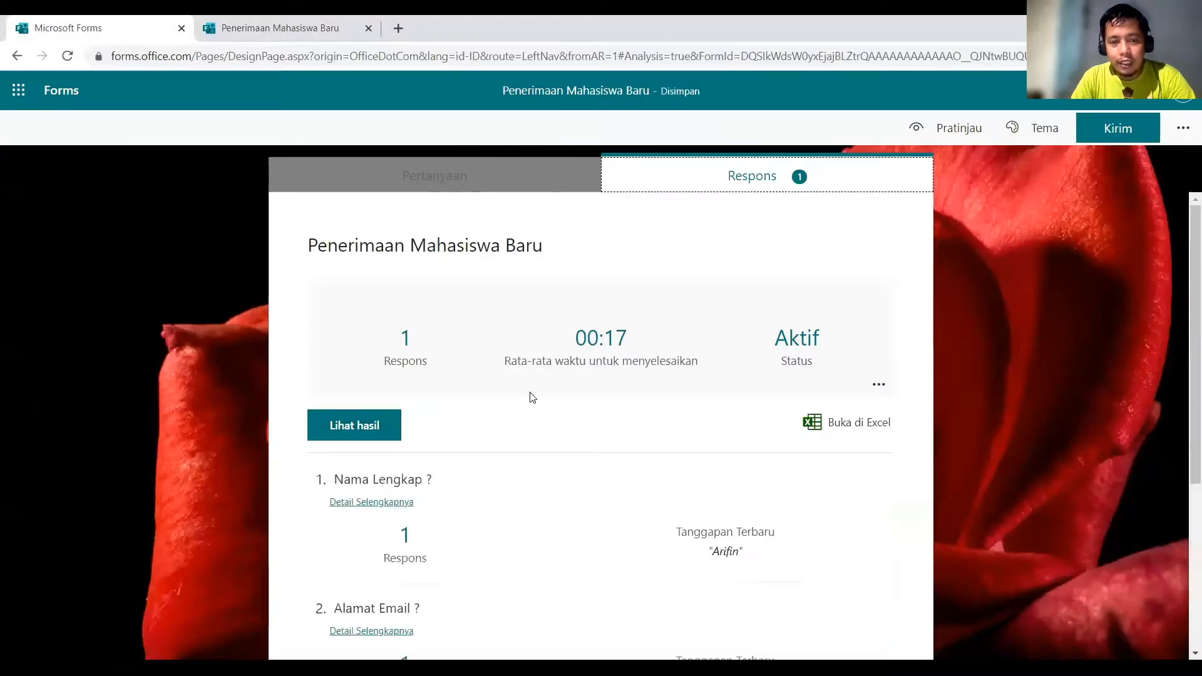
{"action": "scroll", "coordinate": [501, 404], "scroll_direction": "down", "scroll_amount": 4}
{"action": "scroll", "coordinate": [477, 412], "scroll_direction": "up", "scroll_amount": 3}
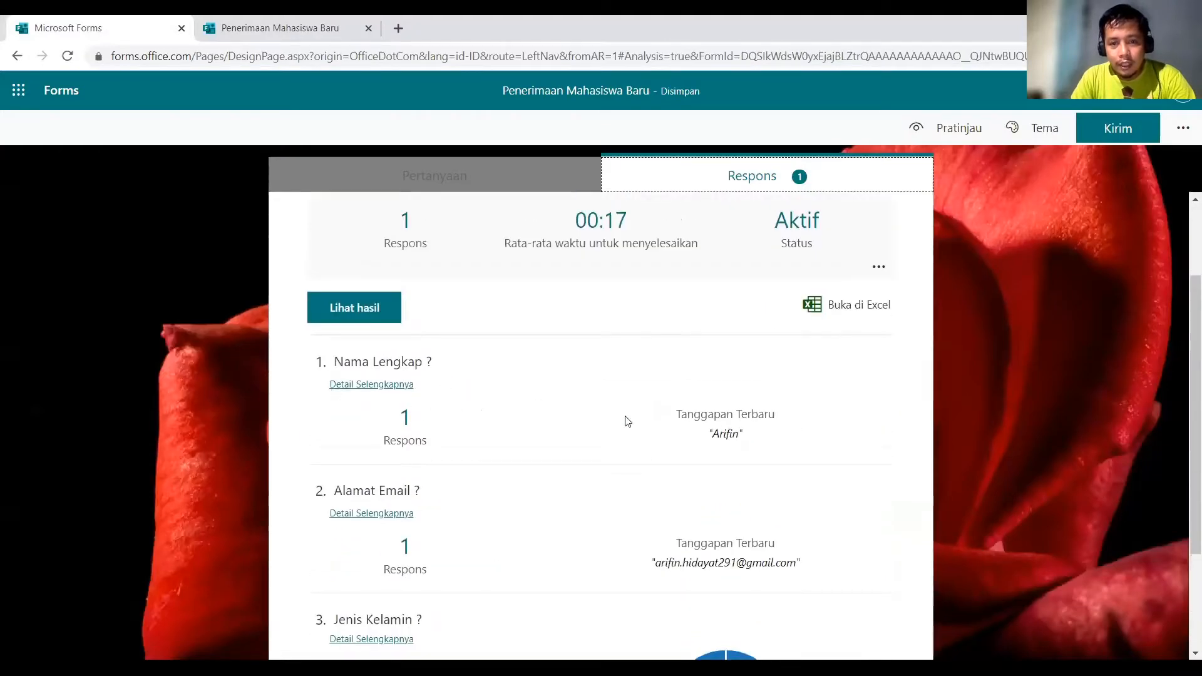
{"action": "scroll", "coordinate": [693, 488], "scroll_direction": "down", "scroll_amount": 3}
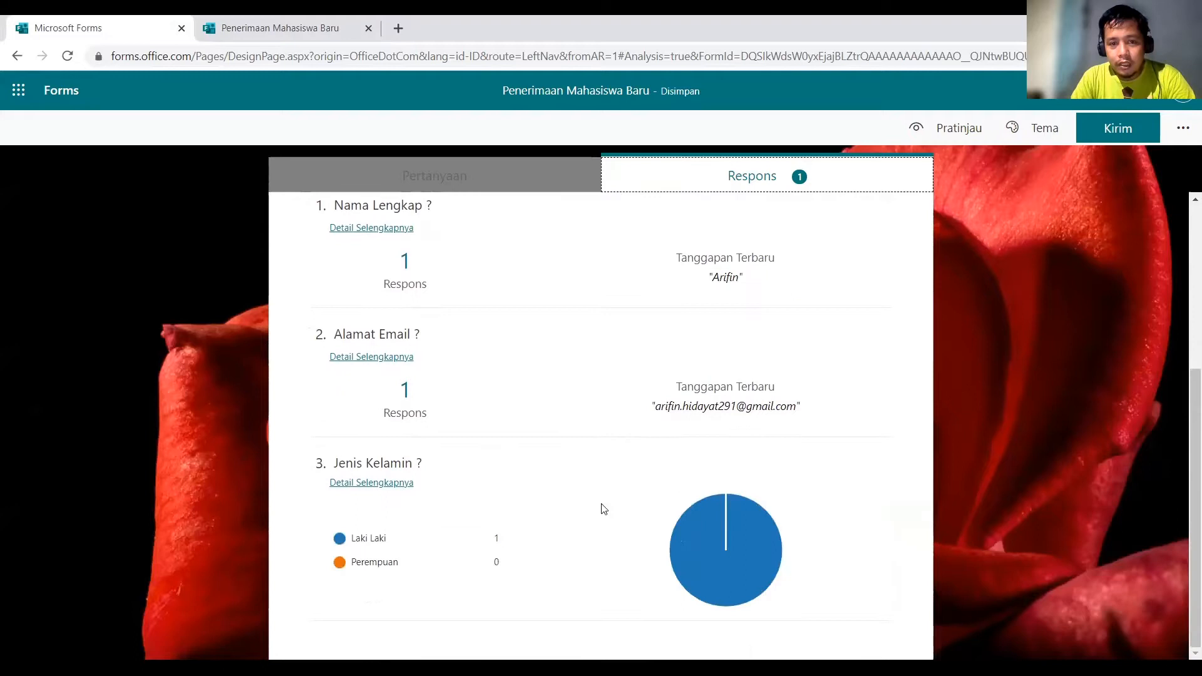
{"action": "scroll", "coordinate": [577, 532], "scroll_direction": "up", "scroll_amount": 4}
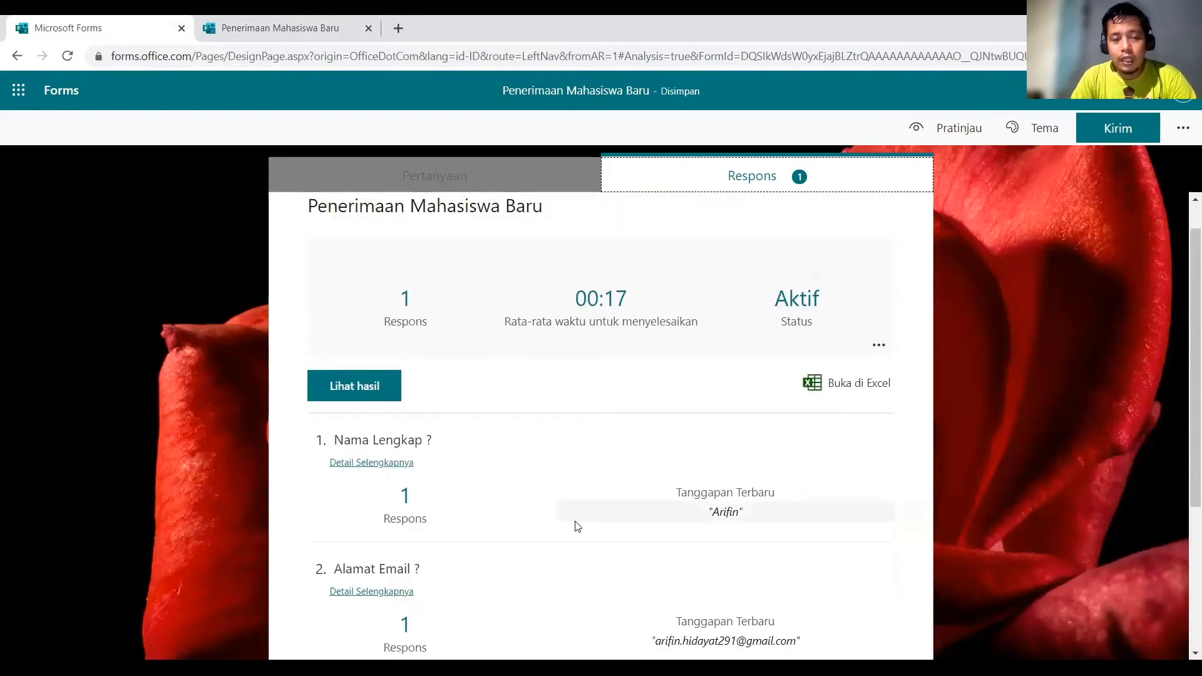
{"action": "left_click", "coordinate": [854, 389]}
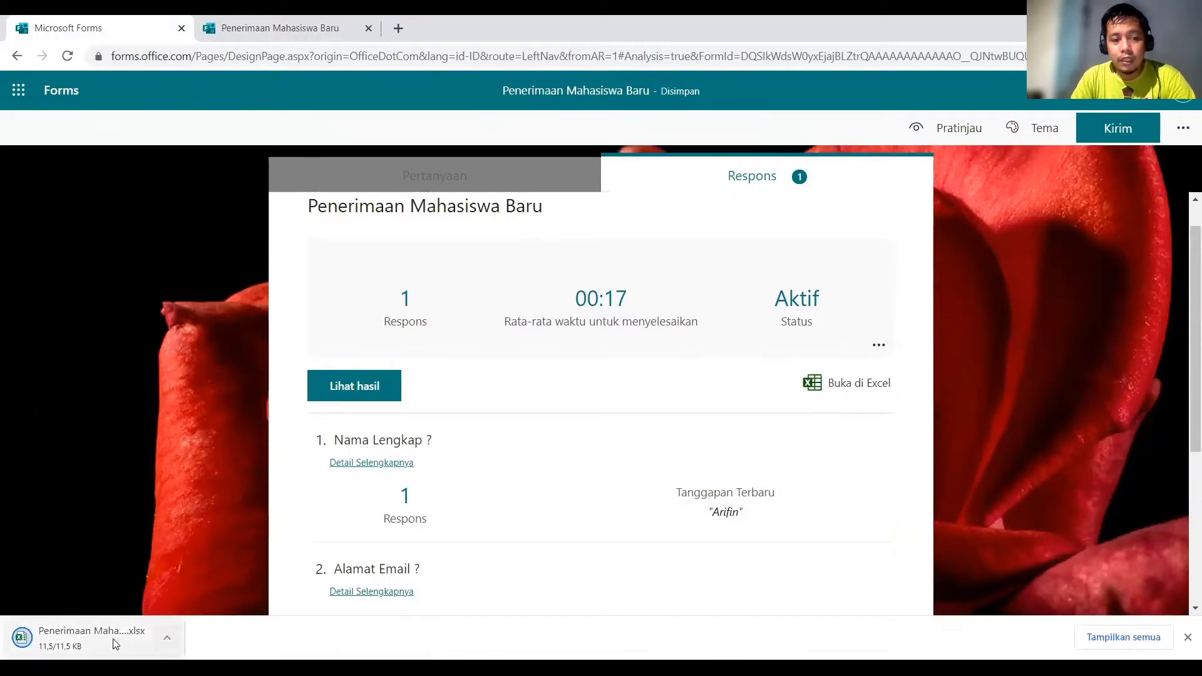
{"action": "left_click", "coordinate": [101, 634]}
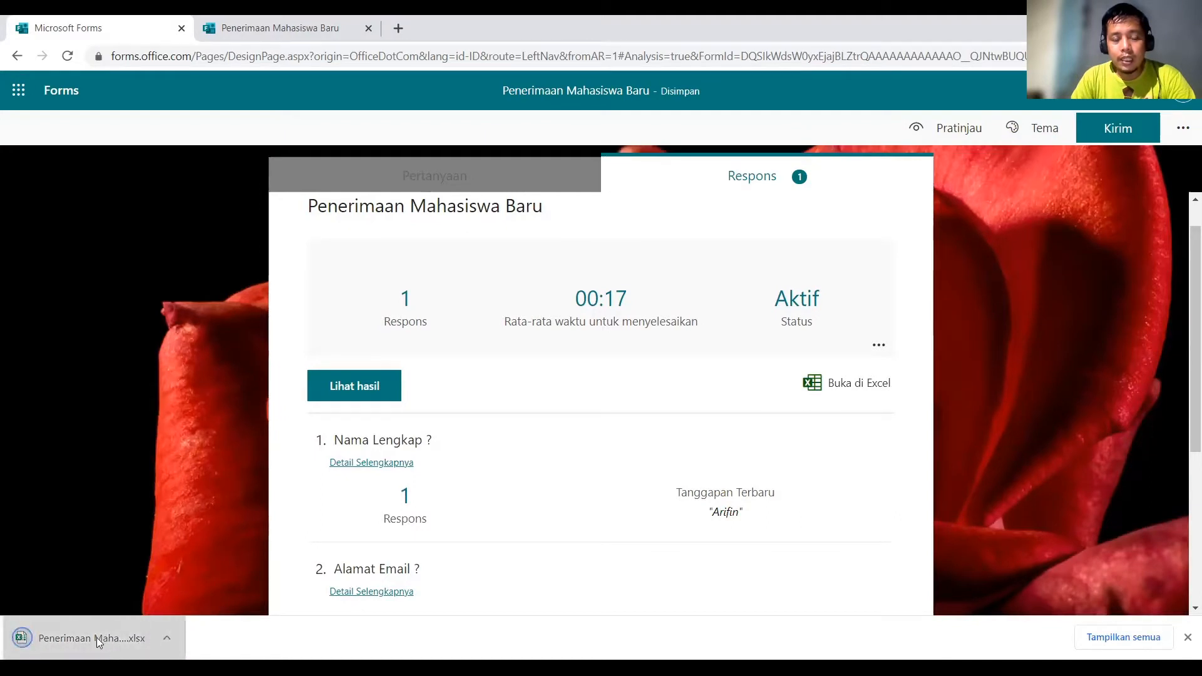